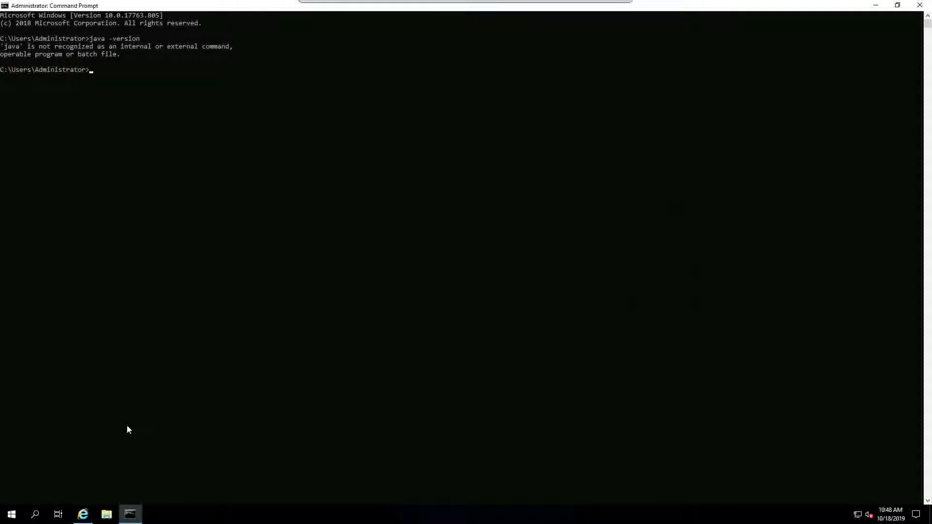
Step: Clear the Command Prompt and run java -version, which reports 'java' is not recognized
{"action": "key", "text": "super+d"}
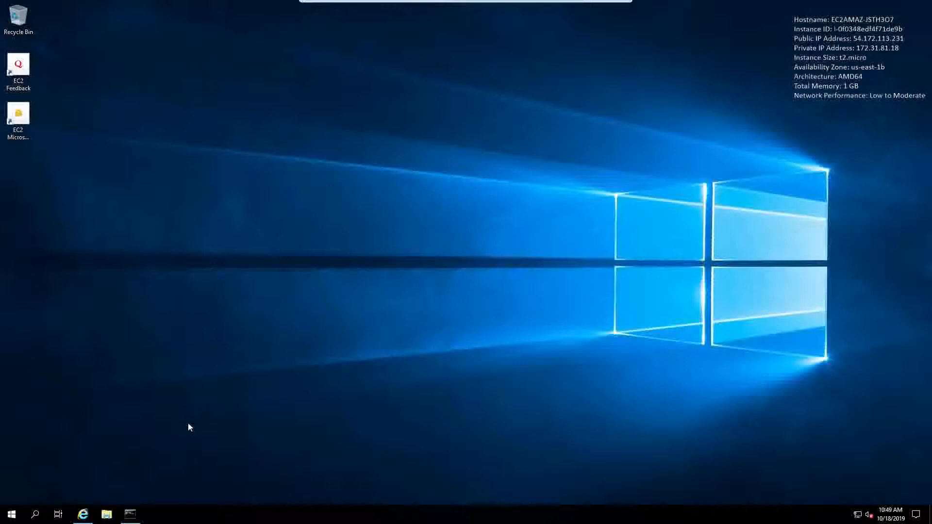
{"action": "left_click", "coordinate": [131, 514]}
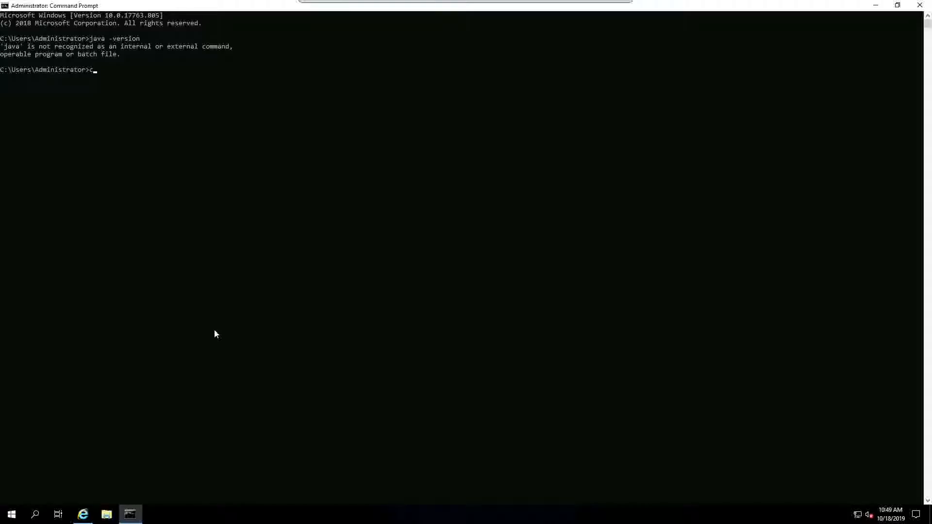
{"action": "type", "text": "cls"}
{"action": "key", "text": "Return"}
{"action": "type", "text": "java -version"}
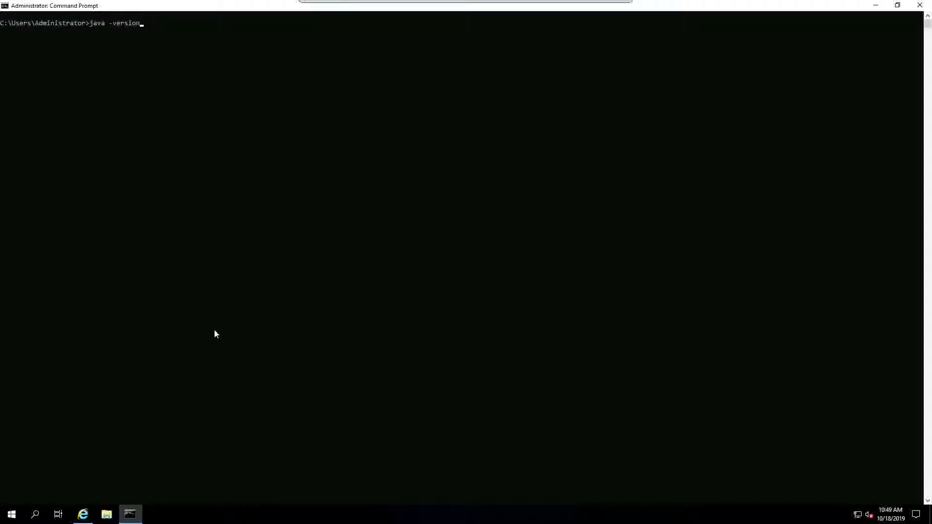
{"action": "key", "text": "Return"}
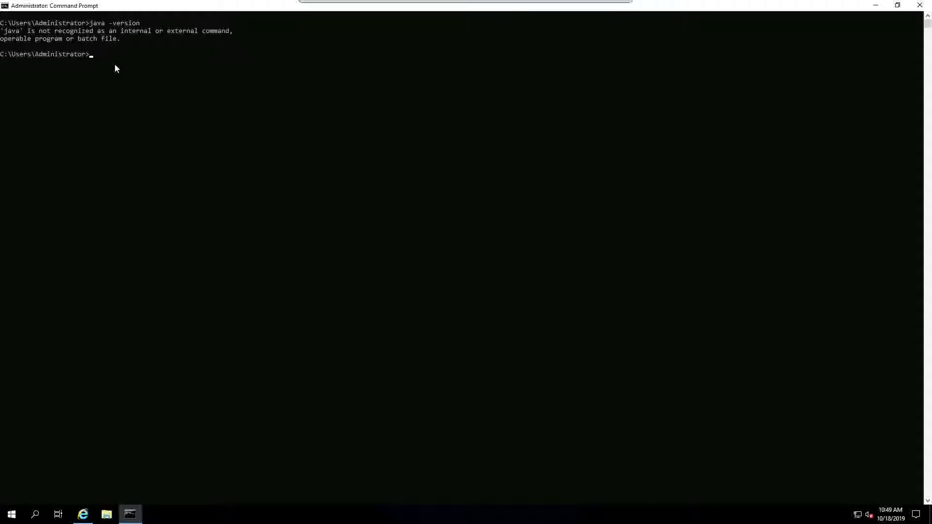
Step: Return to the Google results and open Oracle's Java SE Development Kit 8 downloads page
{"action": "left_click", "coordinate": [83, 514]}
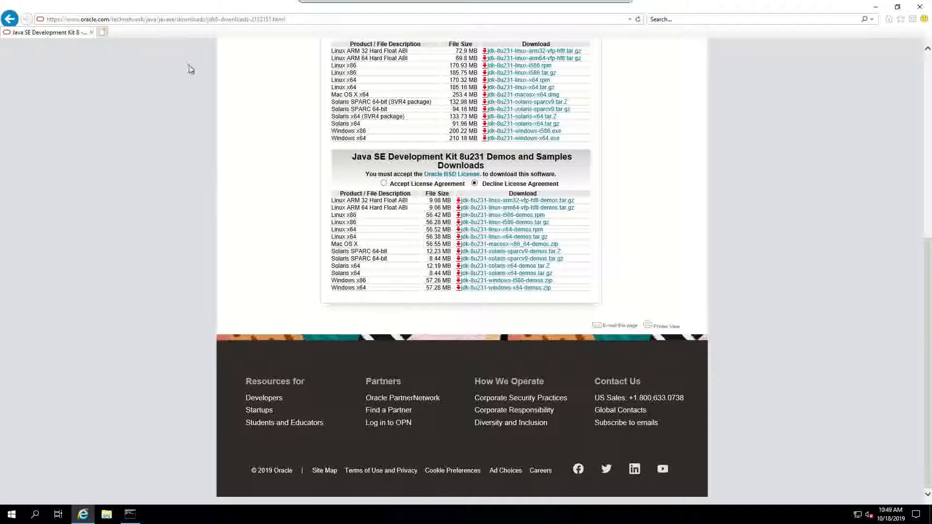
{"action": "left_click", "coordinate": [9, 19]}
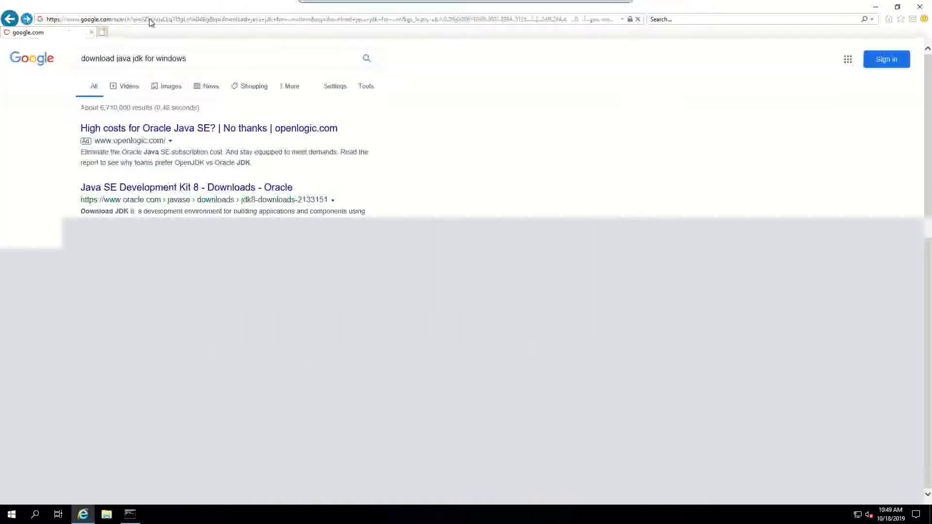
{"action": "left_click", "coordinate": [149, 19]}
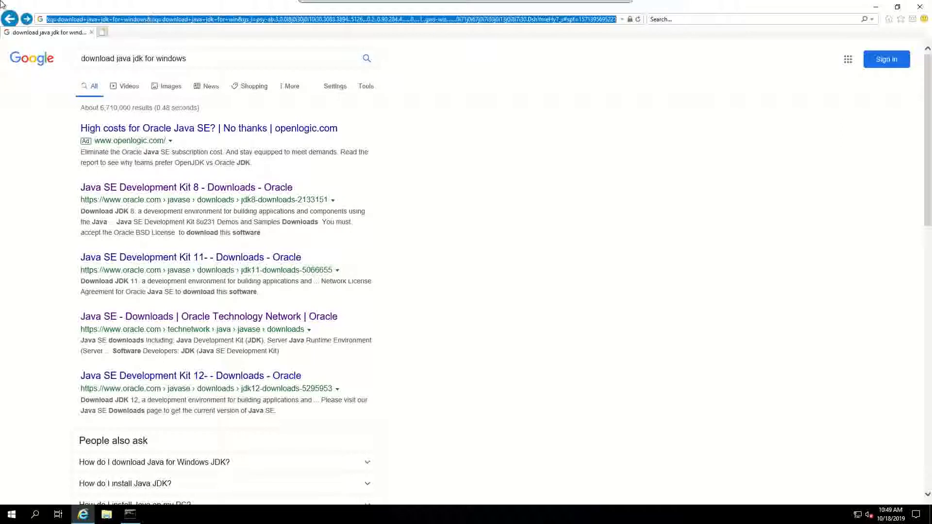
{"action": "left_click", "coordinate": [30, 66]}
{"action": "left_click", "coordinate": [176, 133]}
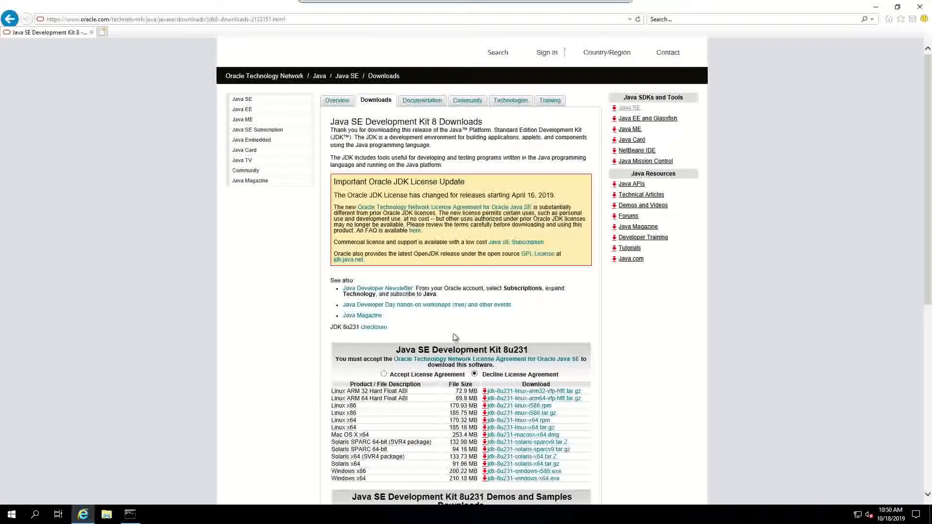
Step: Accept the JDK 8u231 license and choose the jdk-8u231-windows-x64.exe download
{"action": "scroll", "coordinate": [452, 333], "scroll_direction": "down", "scroll_amount": 7}
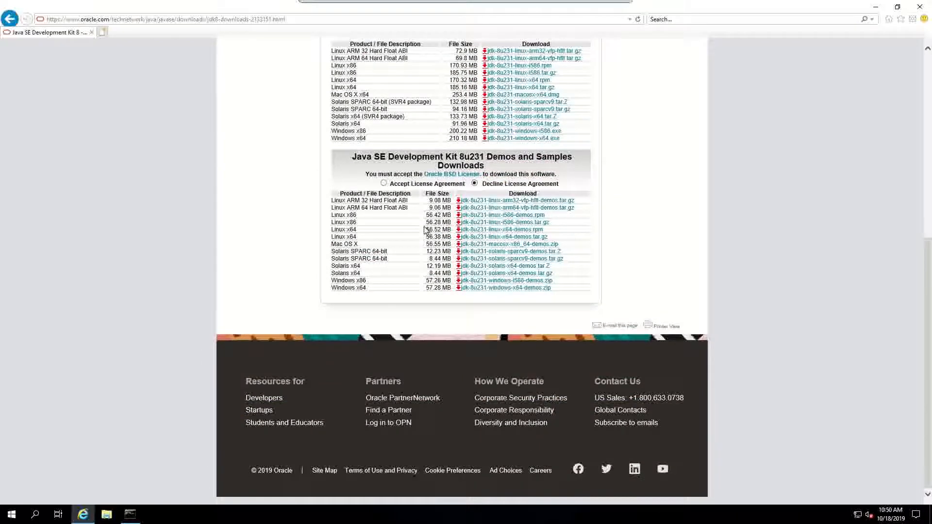
{"action": "scroll", "coordinate": [427, 229], "scroll_direction": "up", "scroll_amount": 7}
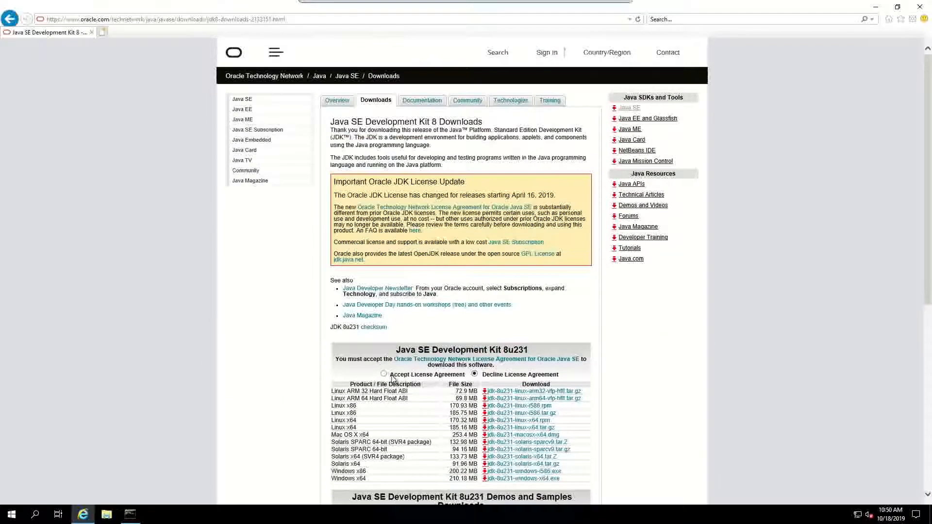
{"action": "left_click", "coordinate": [384, 375]}
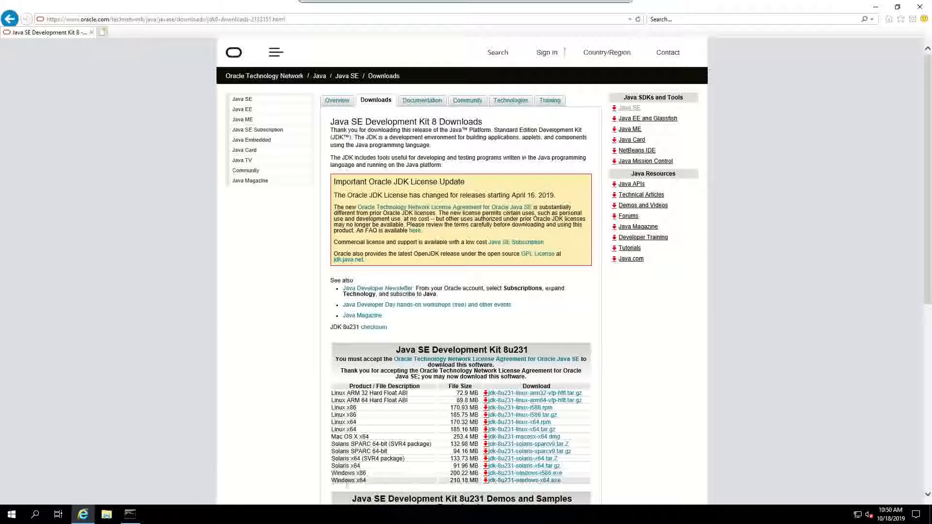
{"action": "left_click", "coordinate": [518, 481]}
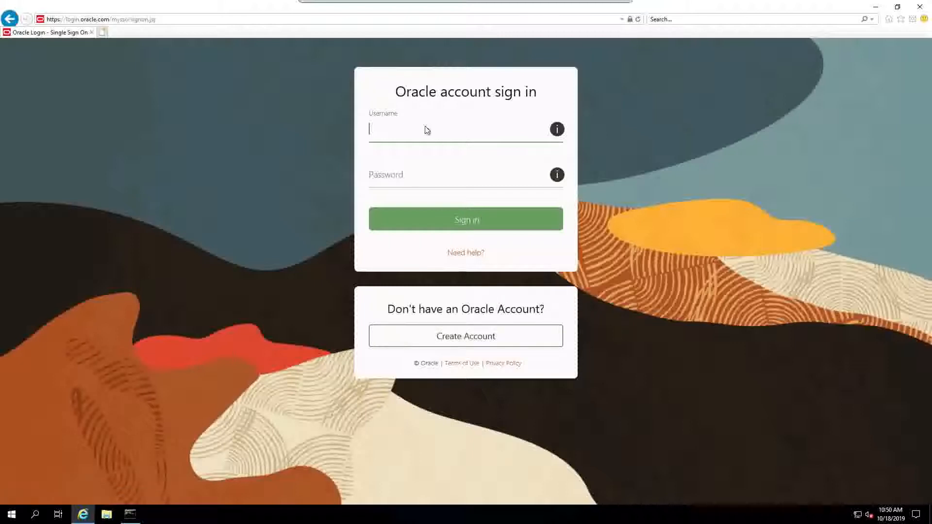
Step: Sign in with the Oracle account e-mail and password, save the installer, and decline storing the password
{"action": "key", "text": "Tab"}
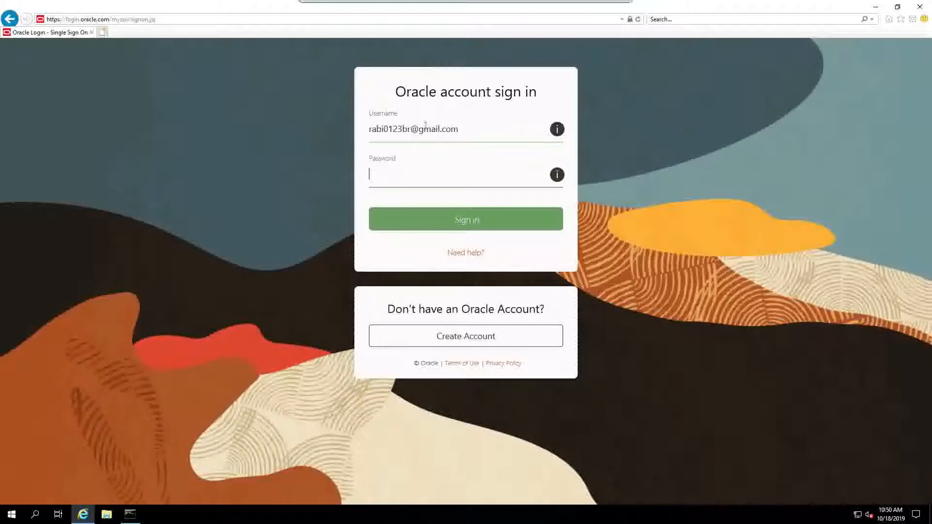
{"action": "type", "text": "••••••••••••"}
{"action": "key", "text": "Return"}
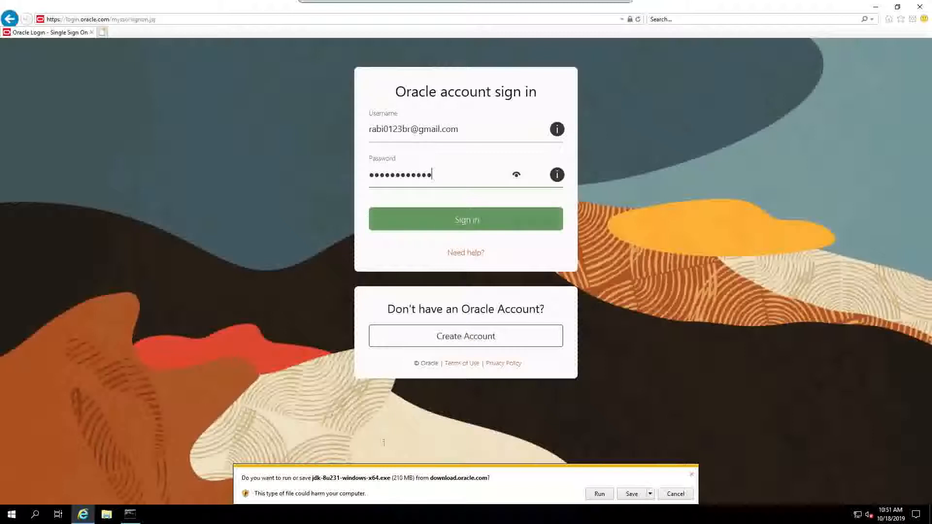
{"action": "left_click", "coordinate": [634, 495]}
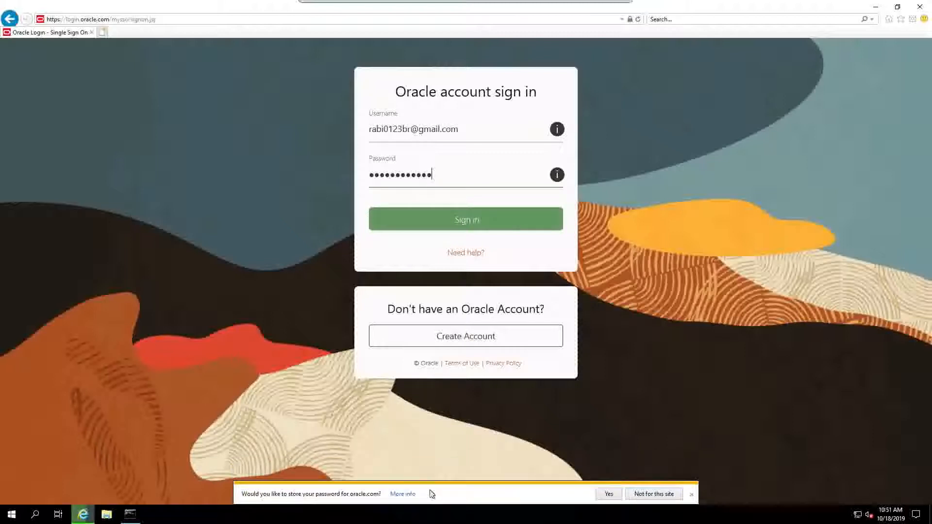
{"action": "left_click", "coordinate": [655, 495]}
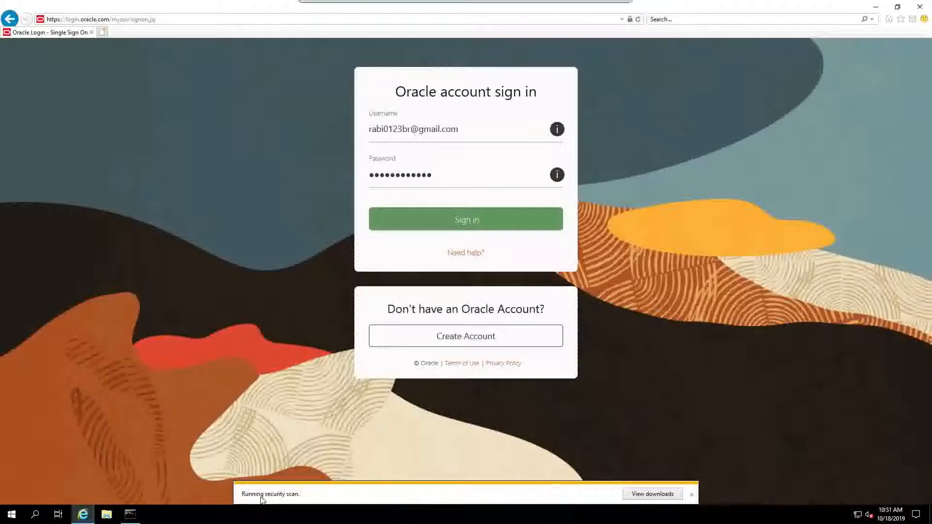
Step: Run the downloaded jdk-8u231 installer from the browser's downloads list
{"action": "left_click", "coordinate": [648, 494]}
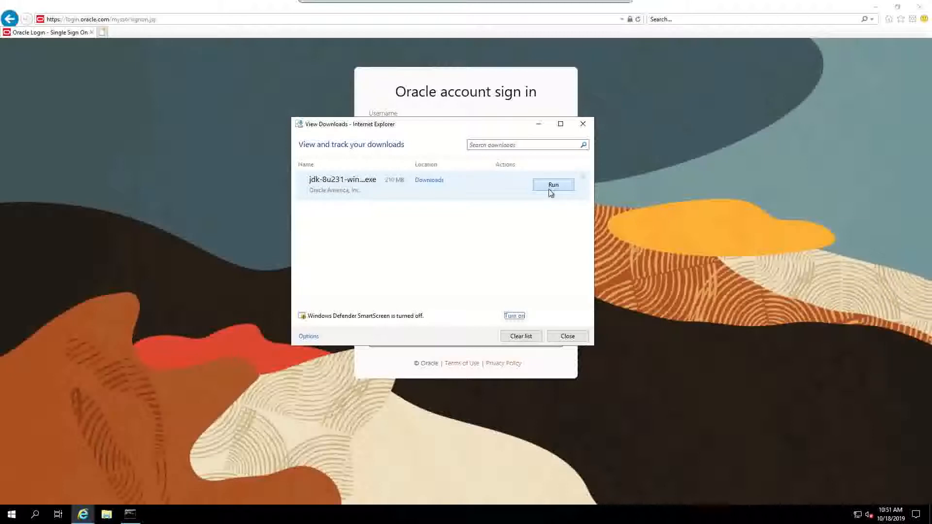
{"action": "left_click", "coordinate": [551, 191]}
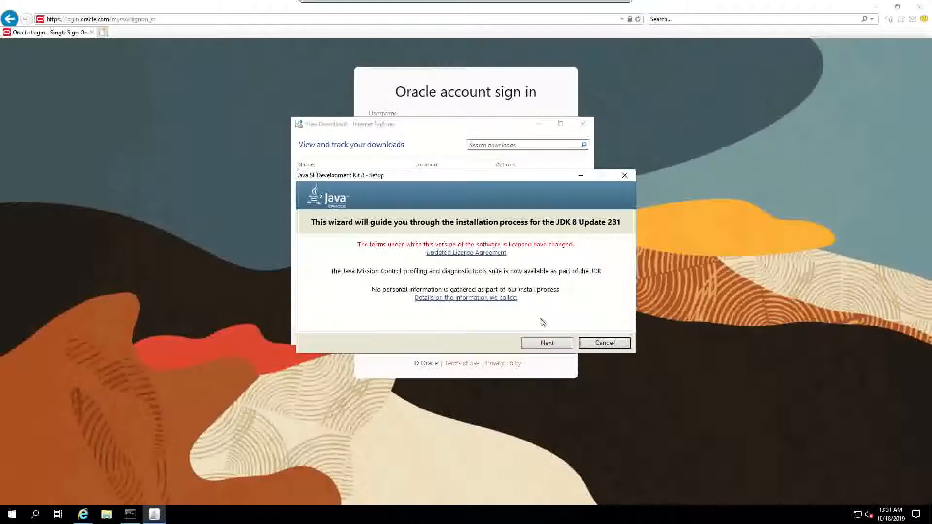
Step: Proceed through the JDK 8 Update 231 setup keeping the default features and destination folders
{"action": "left_click", "coordinate": [547, 344]}
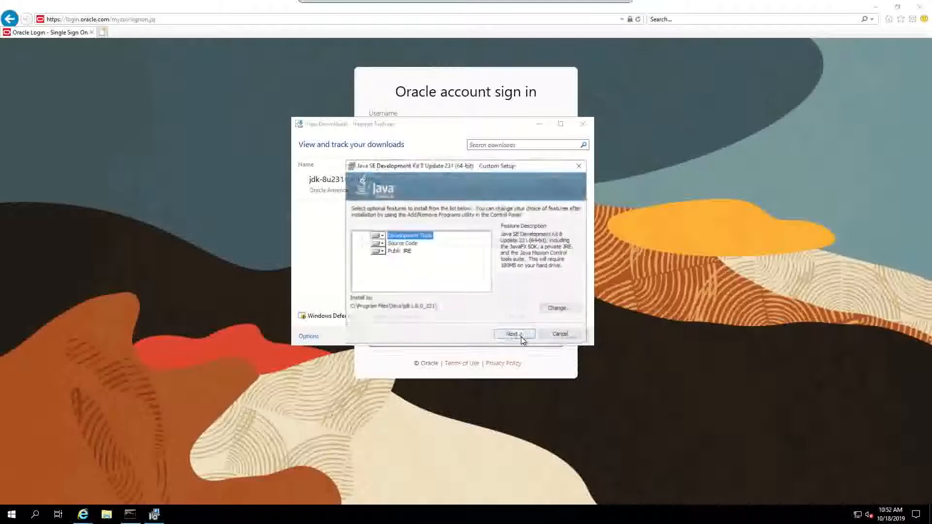
{"action": "left_click", "coordinate": [517, 333]}
{"action": "left_click", "coordinate": [517, 334]}
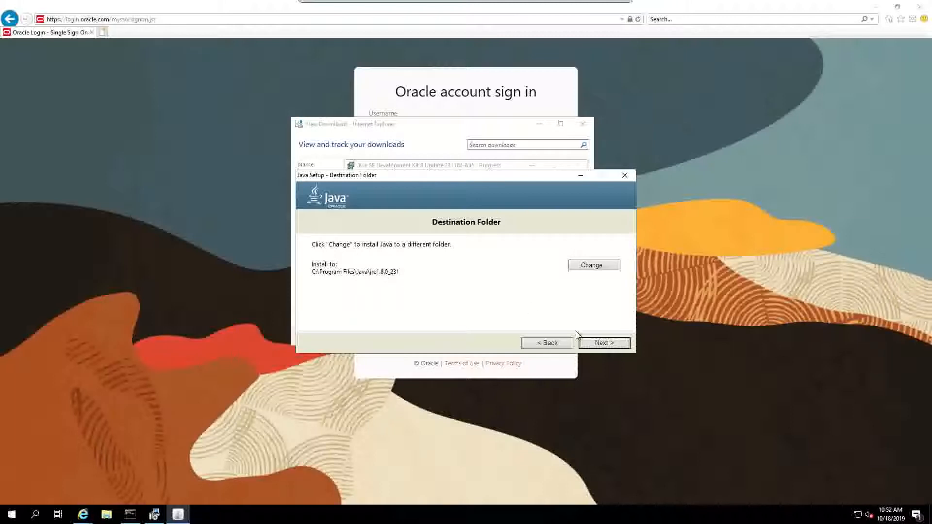
{"action": "left_click", "coordinate": [595, 344]}
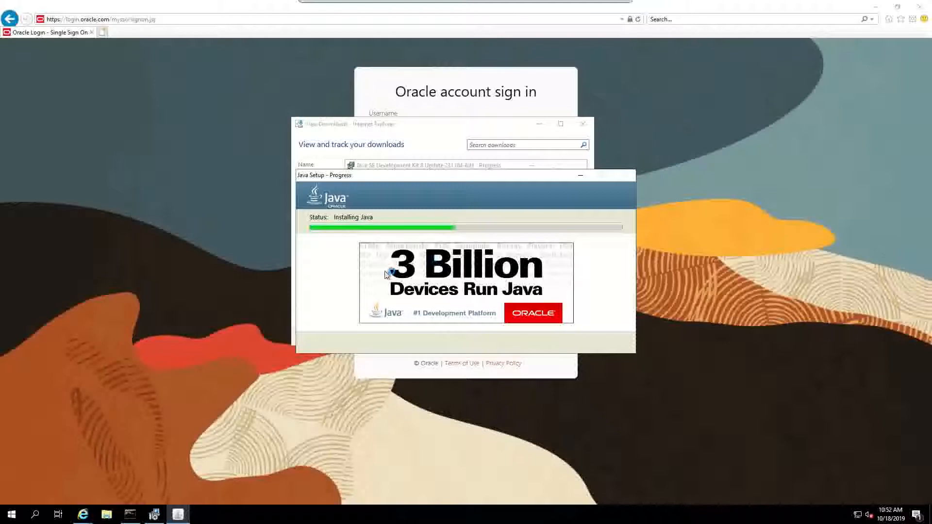
{"action": "left_click", "coordinate": [102, 518]}
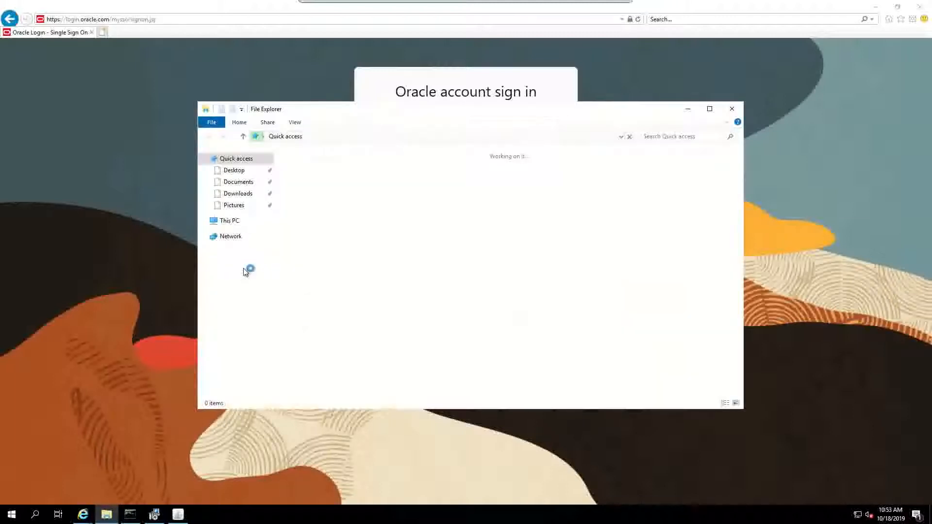
Step: Browse to C:\Program Files\Java to find the jdk1.8.0_231 and jre1.8.0_231 folders
{"action": "left_click", "coordinate": [235, 221]}
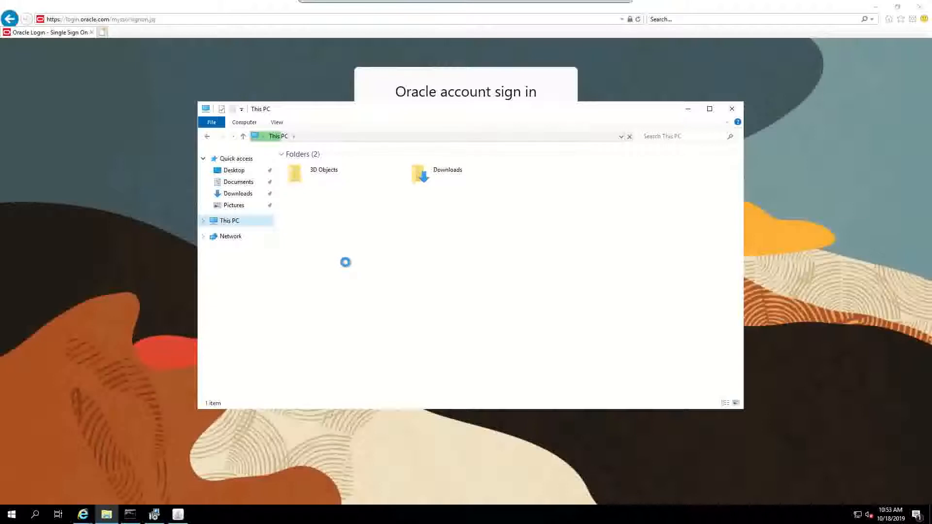
{"action": "double_click", "coordinate": [334, 270]}
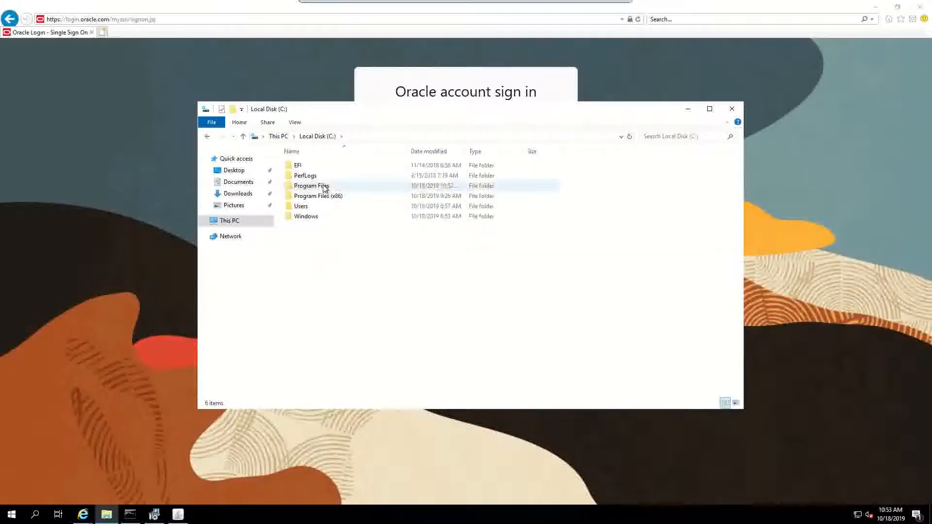
{"action": "double_click", "coordinate": [324, 187]}
{"action": "double_click", "coordinate": [300, 197]}
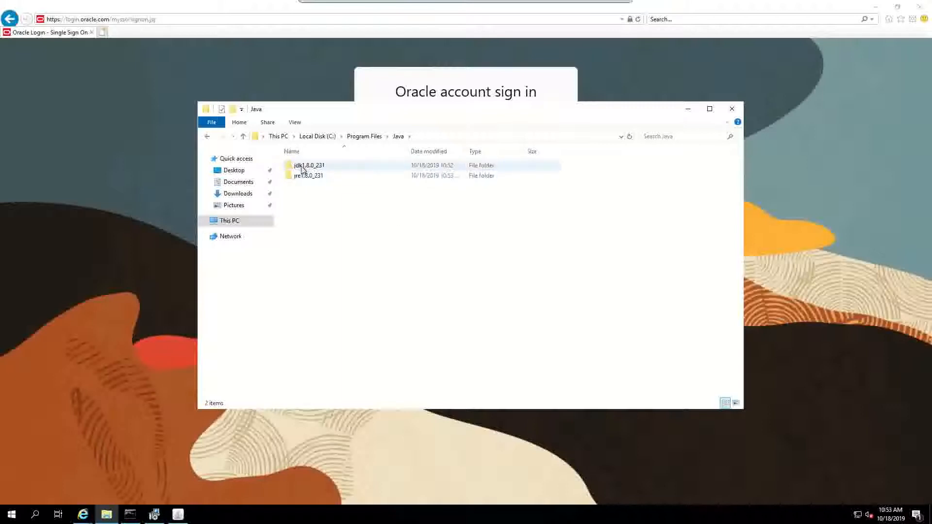
{"action": "mouse_move", "coordinate": [313, 180]}
Step: Close the finished JDK installer and return to the Command Prompt
{"action": "key", "text": "alt+Tab"}
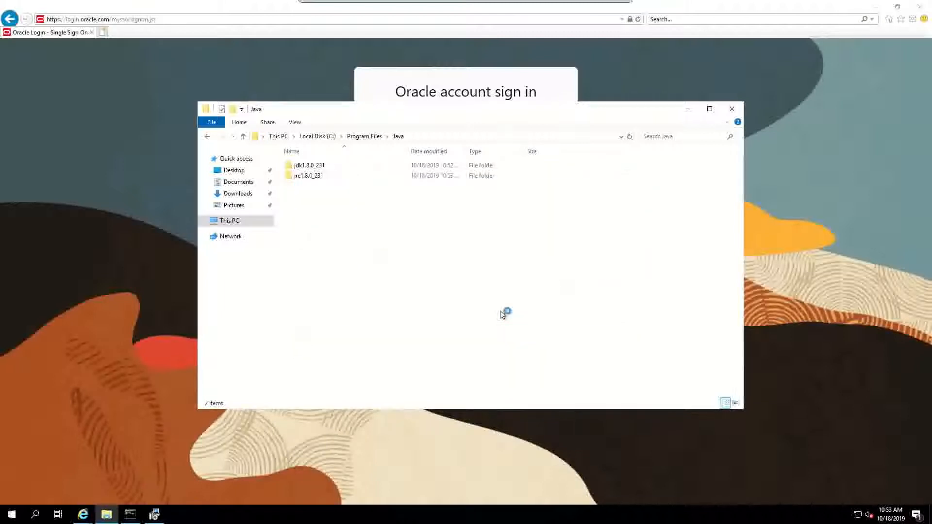
{"action": "left_click", "coordinate": [154, 514]}
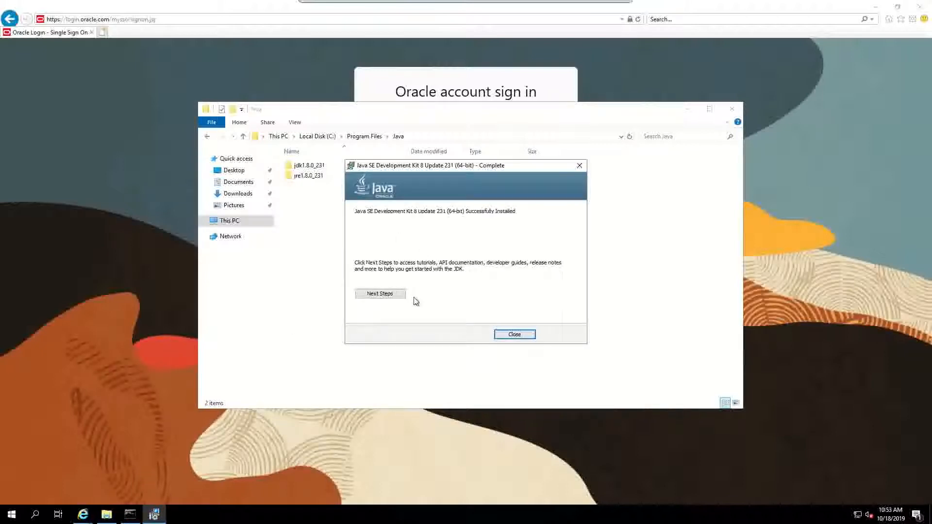
{"action": "left_click", "coordinate": [513, 335]}
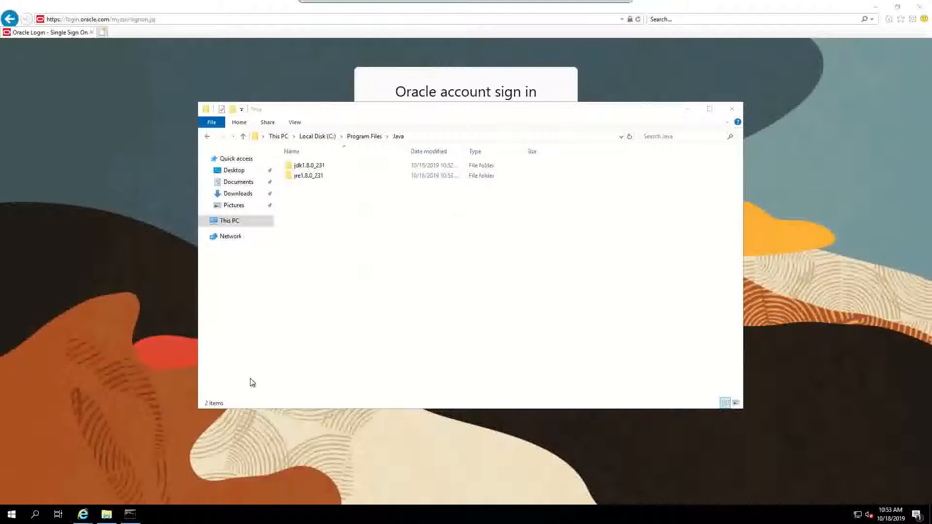
{"action": "left_click", "coordinate": [129, 515]}
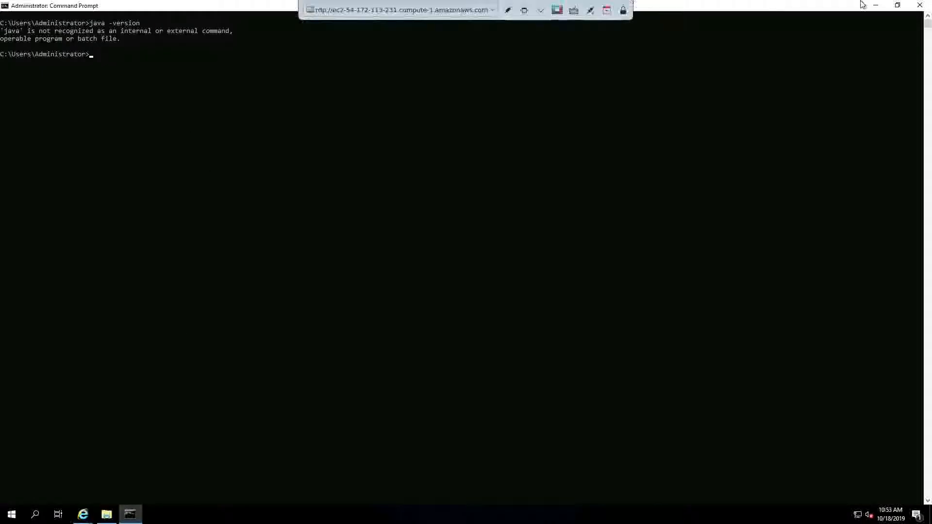
Step: Replace the old Command Prompt with a fresh one and check that Java reports version 1.8.0_231
{"action": "left_click", "coordinate": [919, 5]}
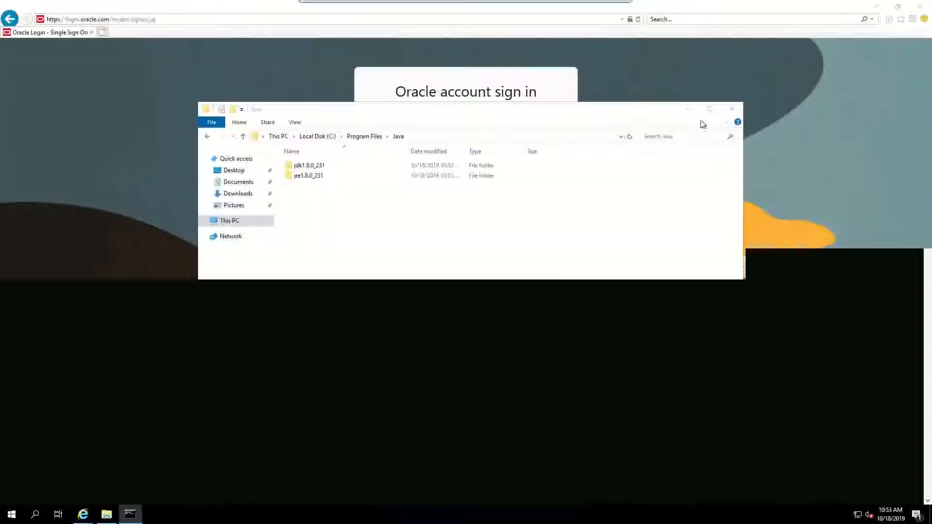
{"action": "left_click", "coordinate": [12, 514]}
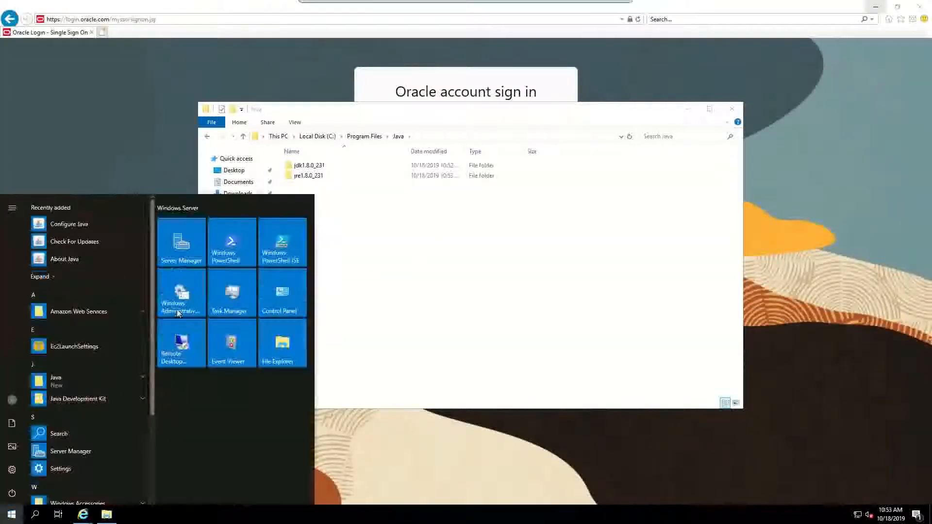
{"action": "type", "text": "cmd"}
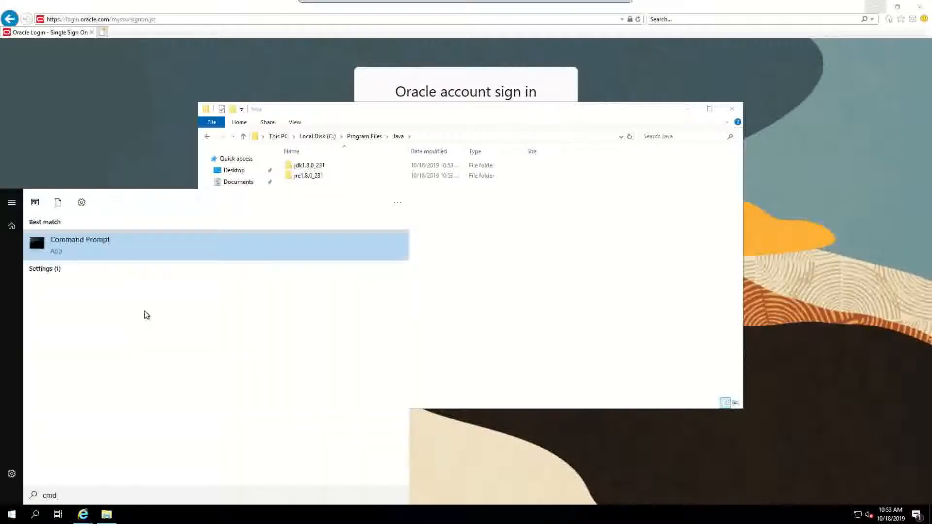
{"action": "key", "text": "Return"}
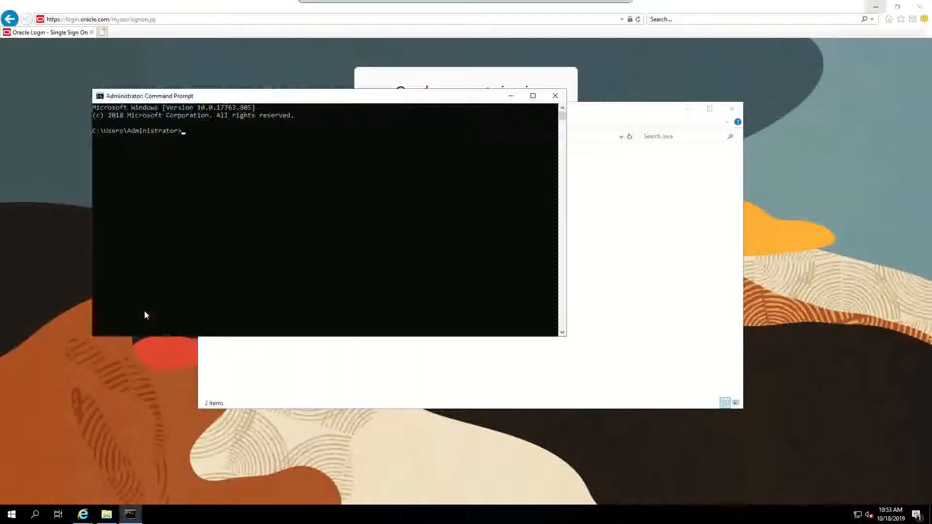
{"action": "type", "text": "ajva"}
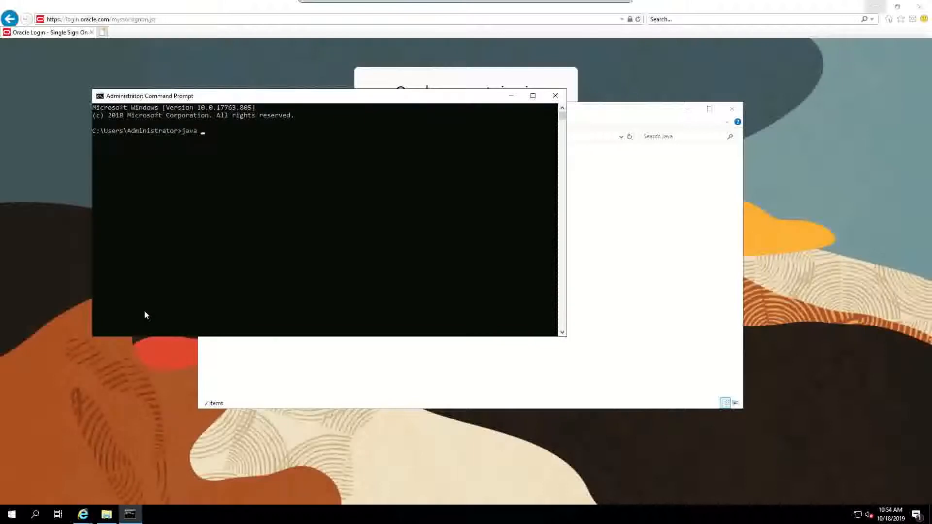
{"action": "key", "text": "Return"}
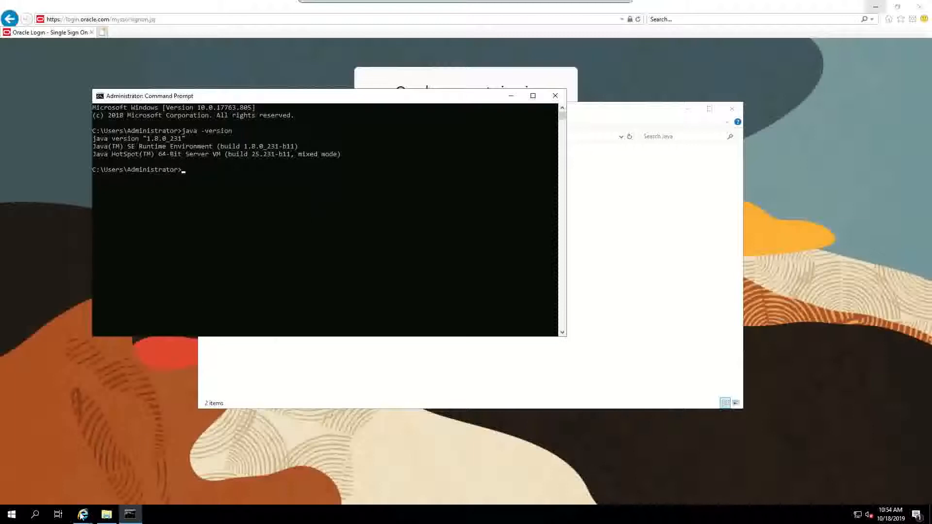
Step: Go back to the Google results and reopen the Java SE Development Kit downloads result
{"action": "left_click", "coordinate": [80, 482]}
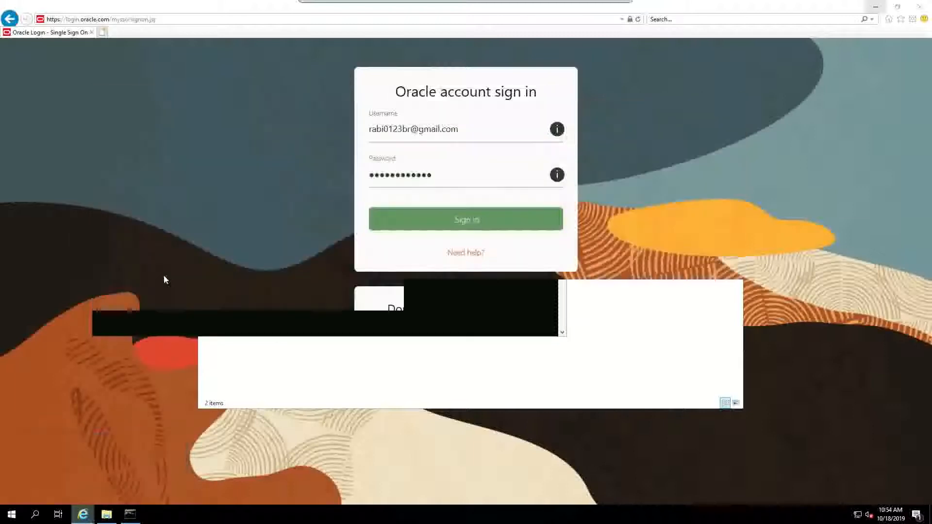
{"action": "left_click", "coordinate": [9, 19]}
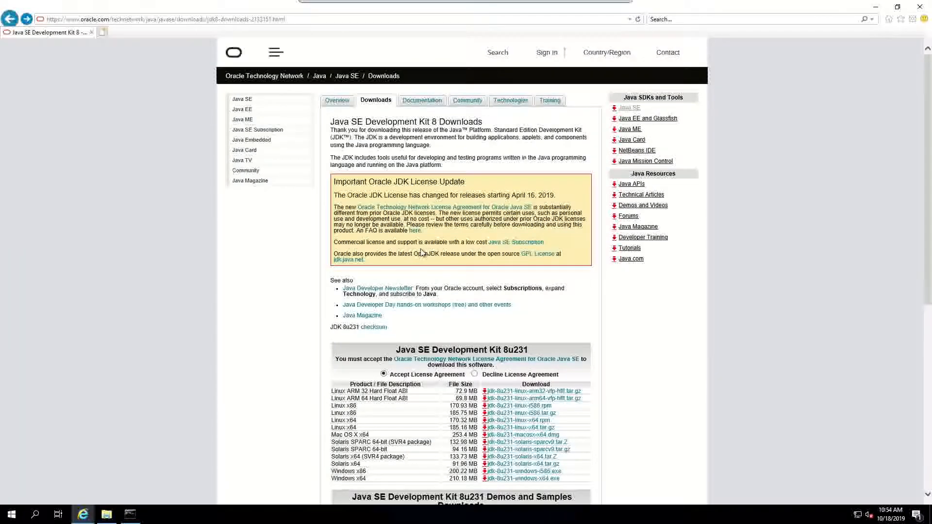
{"action": "scroll", "coordinate": [422, 252], "scroll_direction": "down", "scroll_amount": 5}
{"action": "key", "text": "alt+Left"}
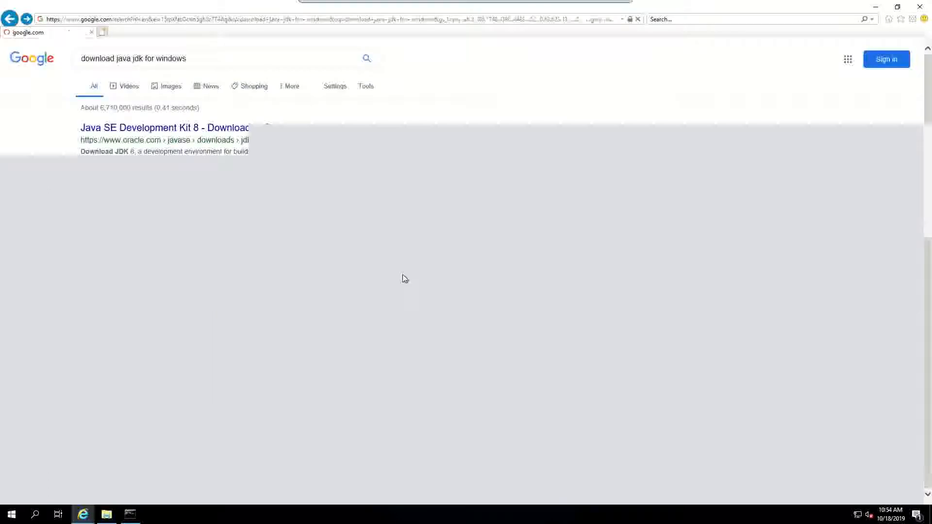
{"action": "left_click", "coordinate": [194, 136]}
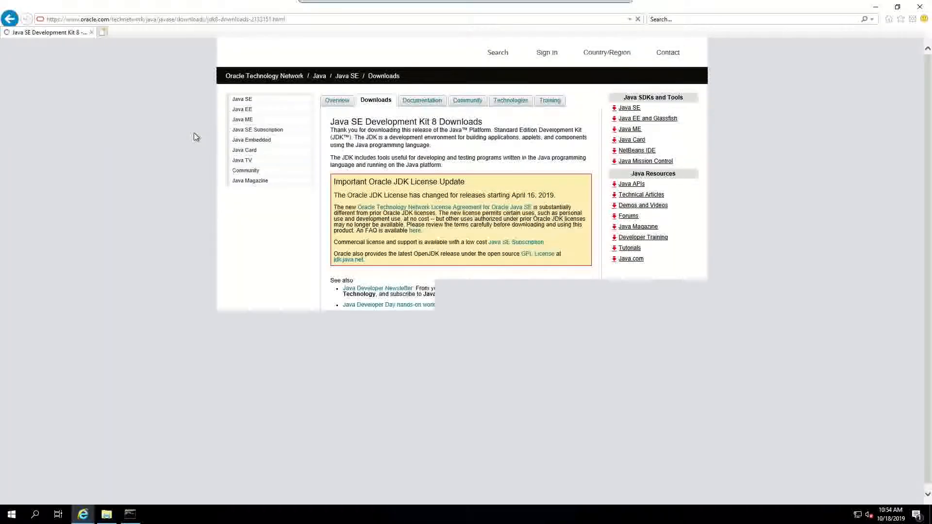
Step: Get to the JDK 13 downloads page and save jdk-13.0.1_windows-x64_bin.zip
{"action": "left_click", "coordinate": [316, 18]}
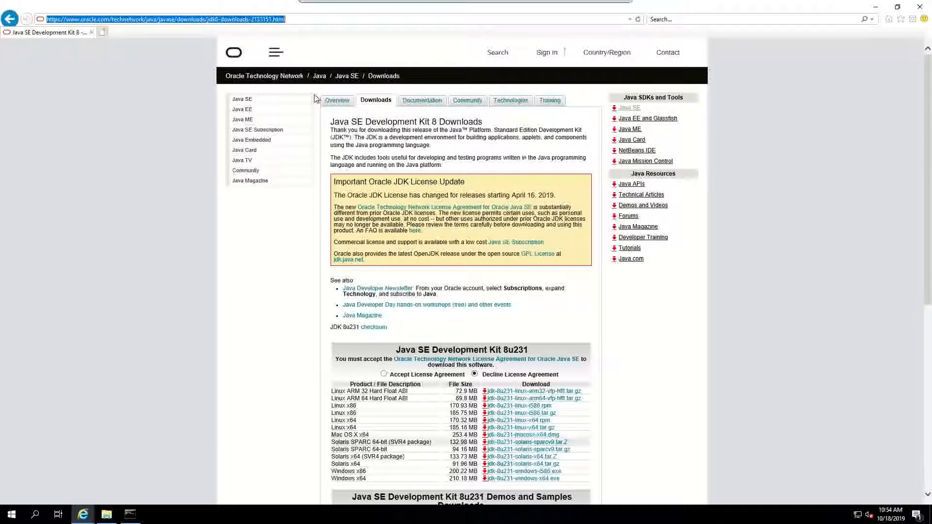
{"action": "mouse_move", "coordinate": [461, 2]}
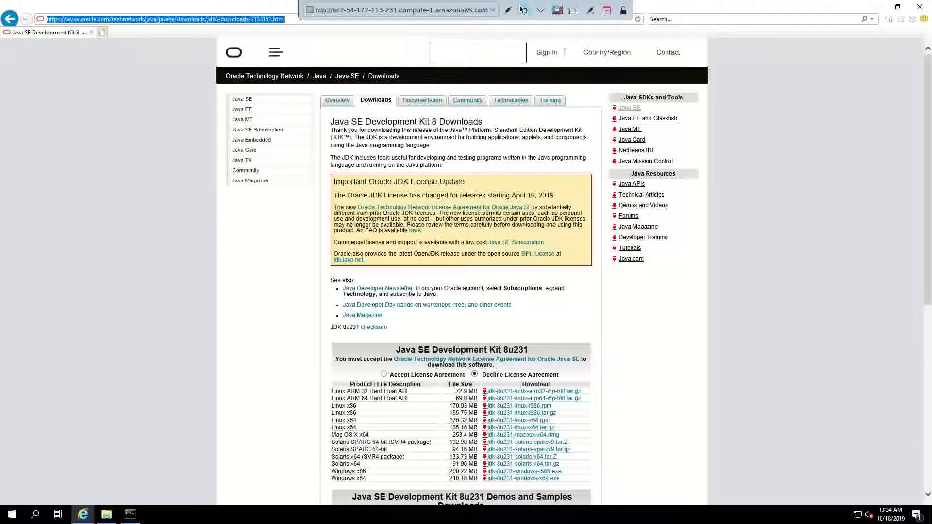
{"action": "left_click", "coordinate": [520, 9]}
{"action": "left_click", "coordinate": [862, 6]}
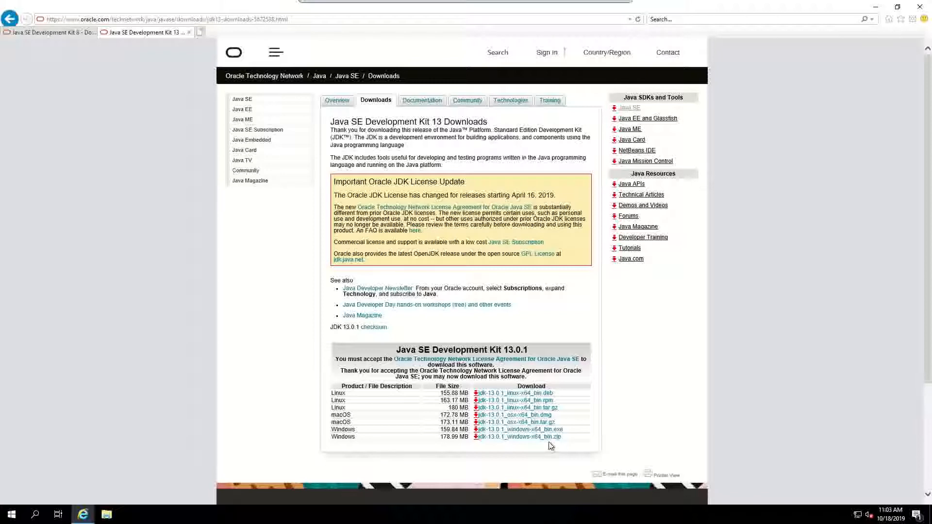
{"action": "left_click", "coordinate": [539, 442]}
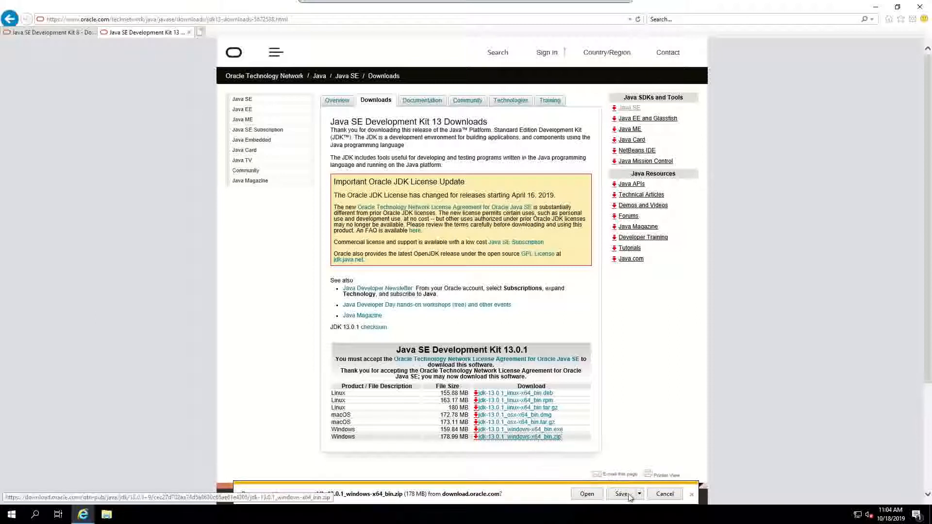
{"action": "left_click", "coordinate": [621, 495]}
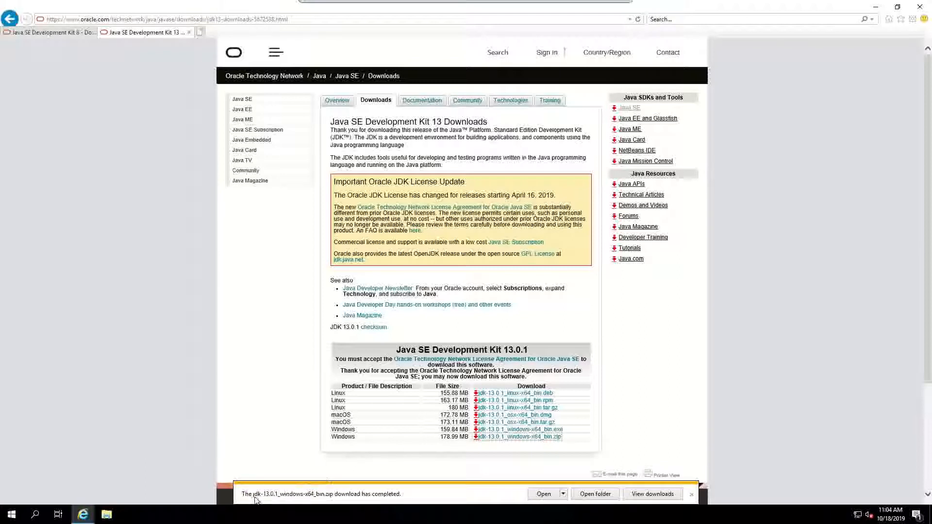
Step: Open the downloaded zip, select its jdk-13.0.1 folder, then browse to Local Disk (C:)
{"action": "left_click", "coordinate": [585, 494]}
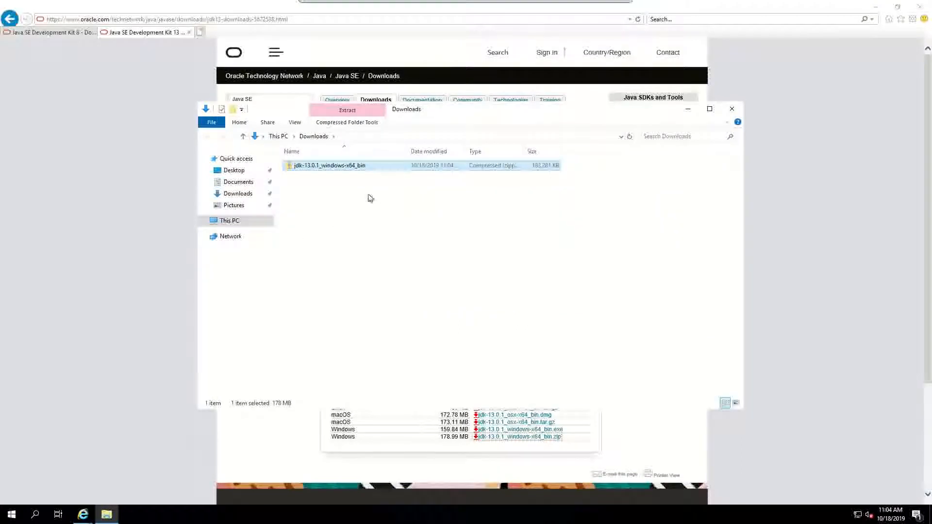
{"action": "double_click", "coordinate": [359, 166]}
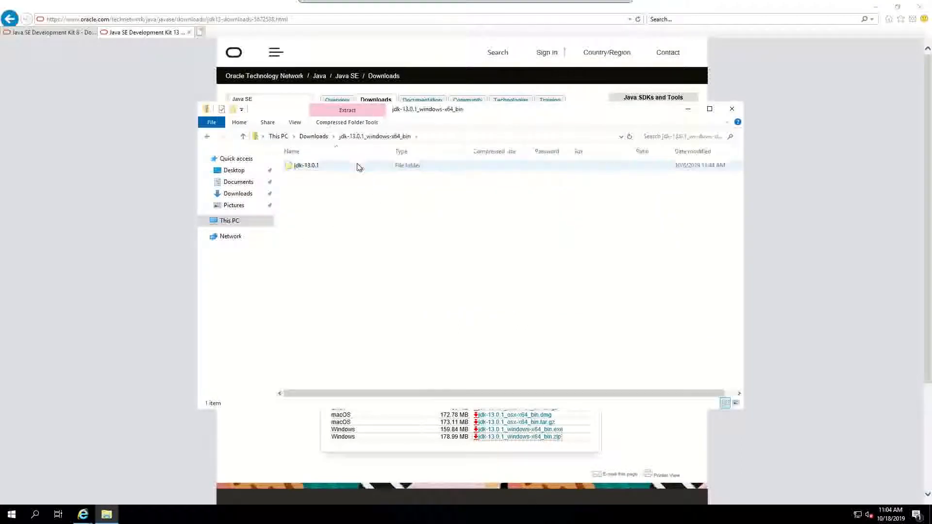
{"action": "left_click", "coordinate": [329, 170]}
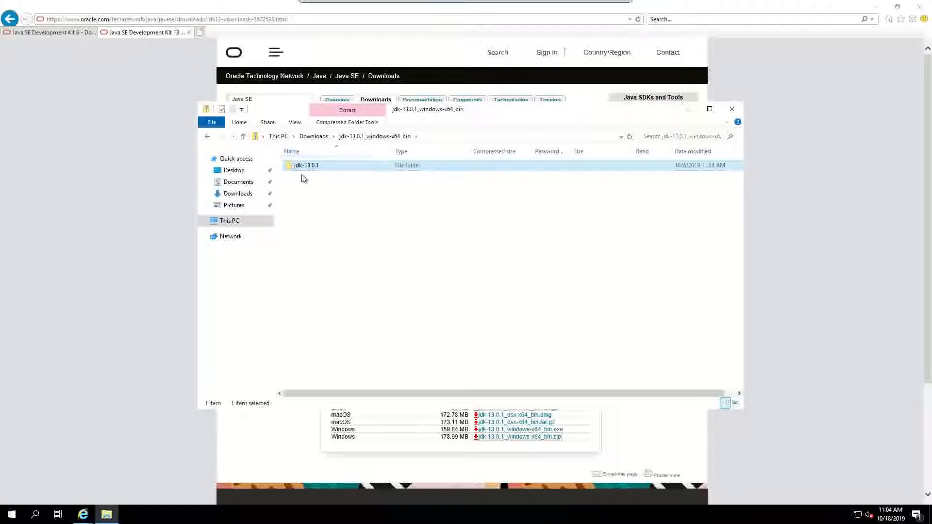
{"action": "left_click", "coordinate": [231, 220]}
{"action": "double_click", "coordinate": [343, 268]}
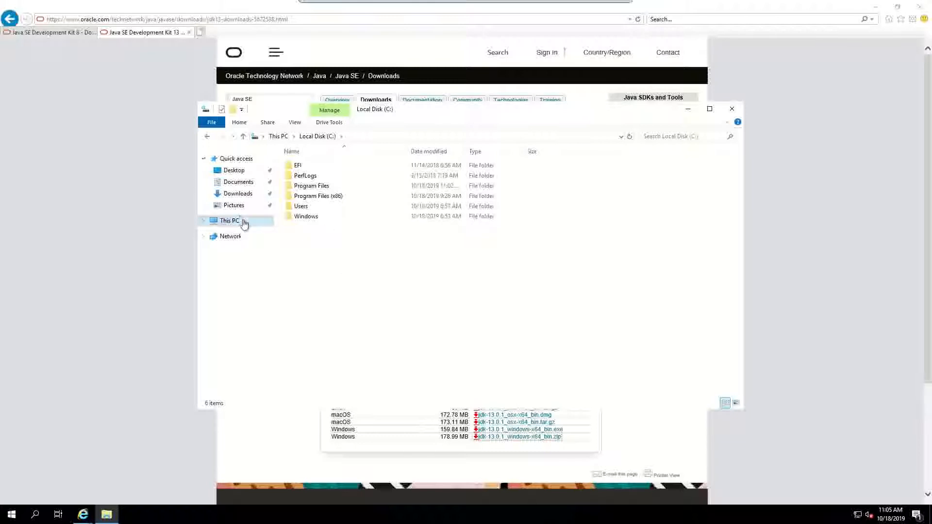
Step: Create a new Java folder in C:\Program Files and paste the JDK files into it
{"action": "double_click", "coordinate": [322, 187]}
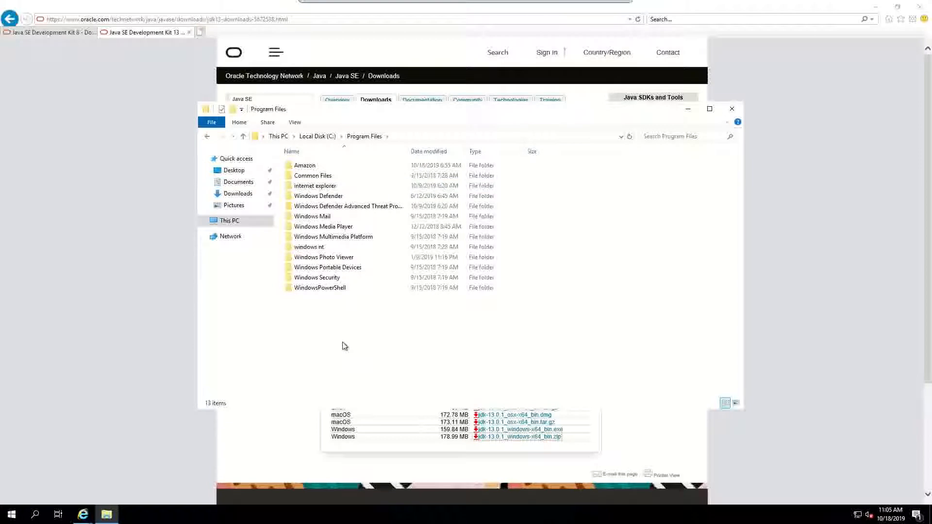
{"action": "key", "text": "ctrl+shift+n"}
{"action": "type", "text": "Java"}
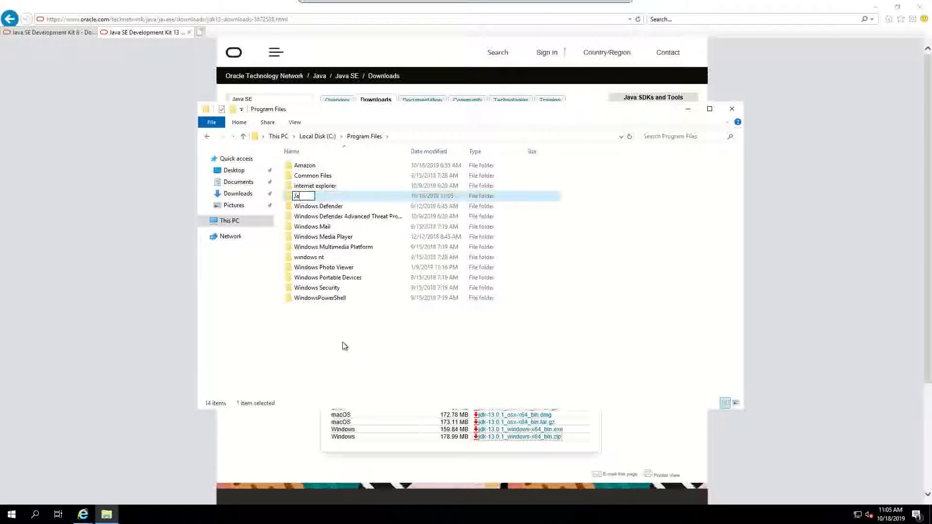
{"action": "key", "text": "Return"}
{"action": "key", "text": "Return"}
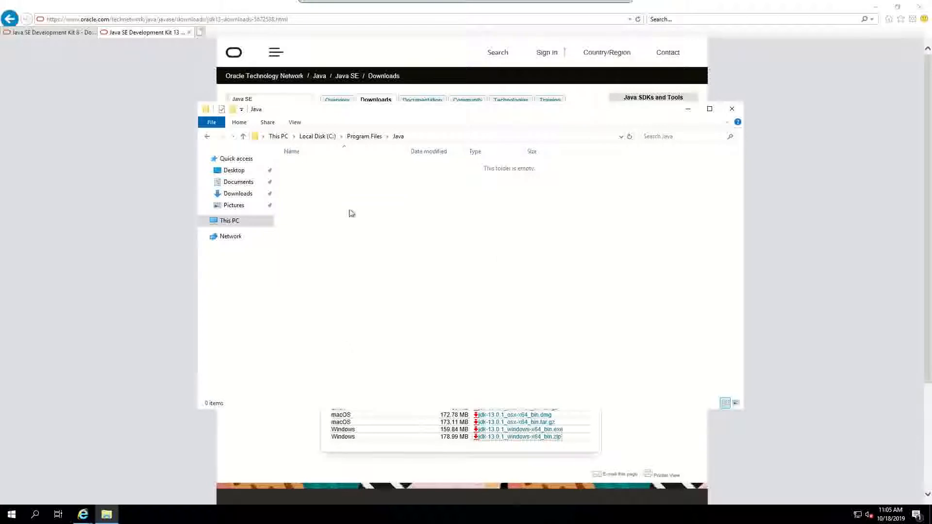
{"action": "key", "text": "ctrl+v"}
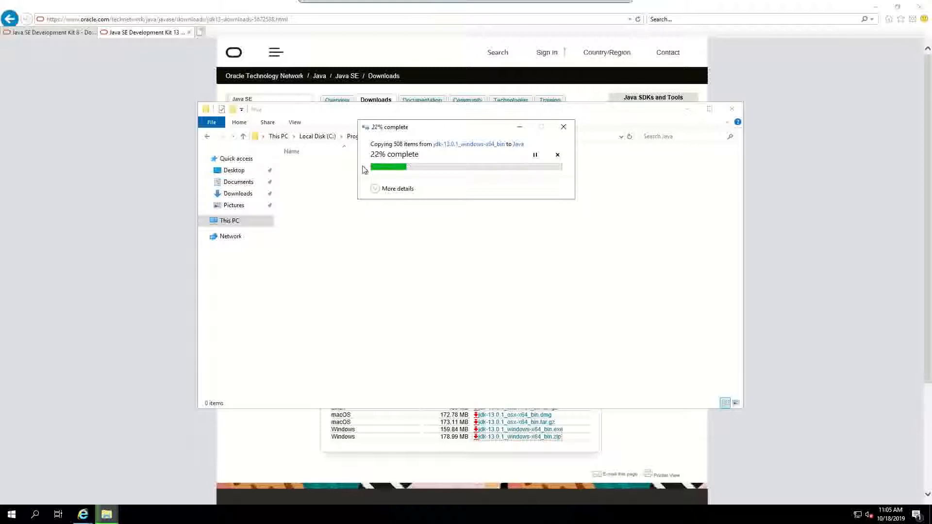
Step: Reopen the downloaded JDK zip in Downloads and select its jdk-13.0.1 folder
{"action": "left_click", "coordinate": [247, 194]}
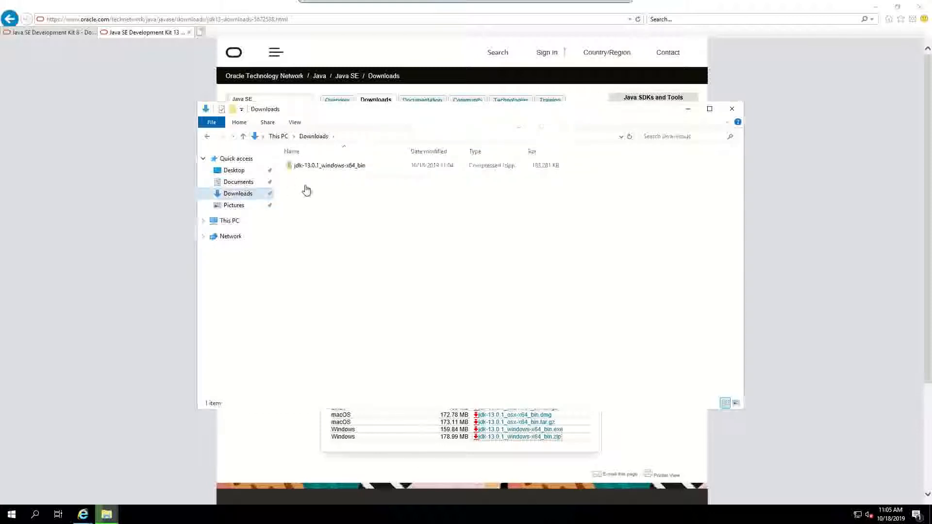
{"action": "double_click", "coordinate": [337, 166]}
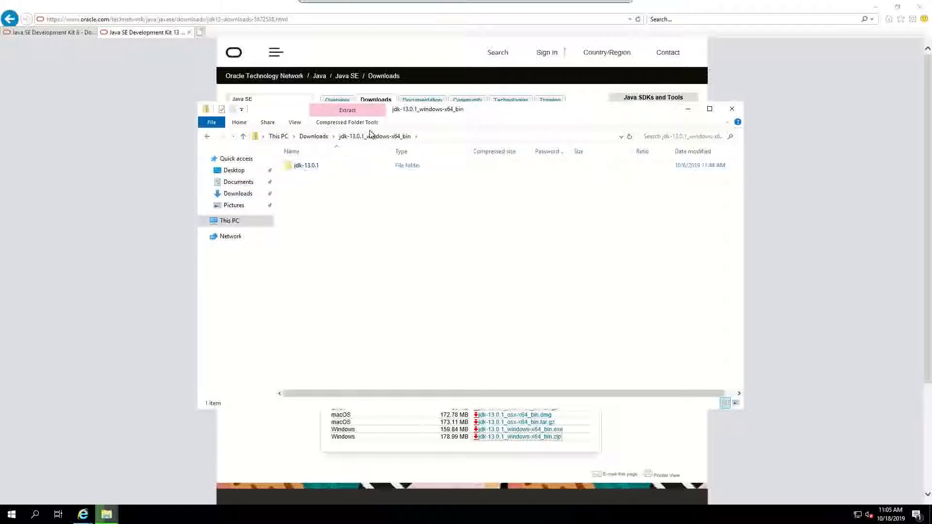
{"action": "left_click", "coordinate": [314, 141]}
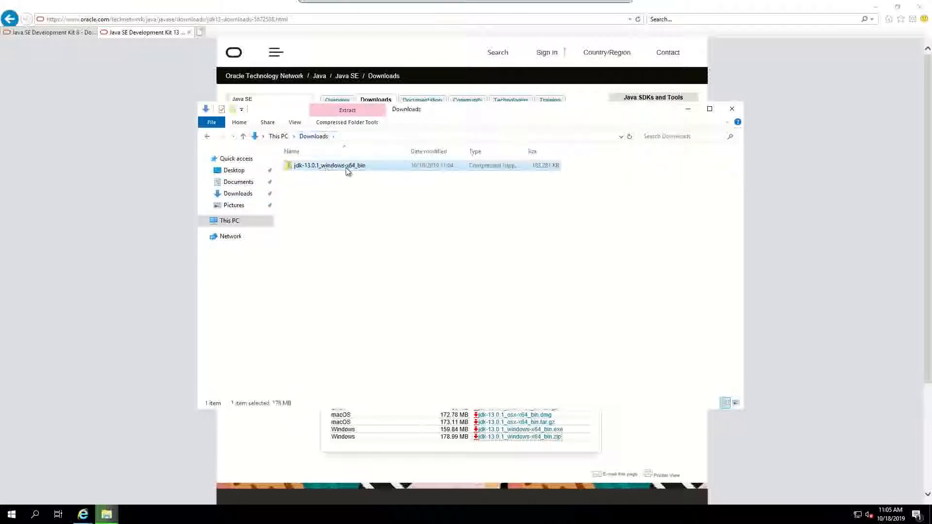
{"action": "double_click", "coordinate": [331, 169]}
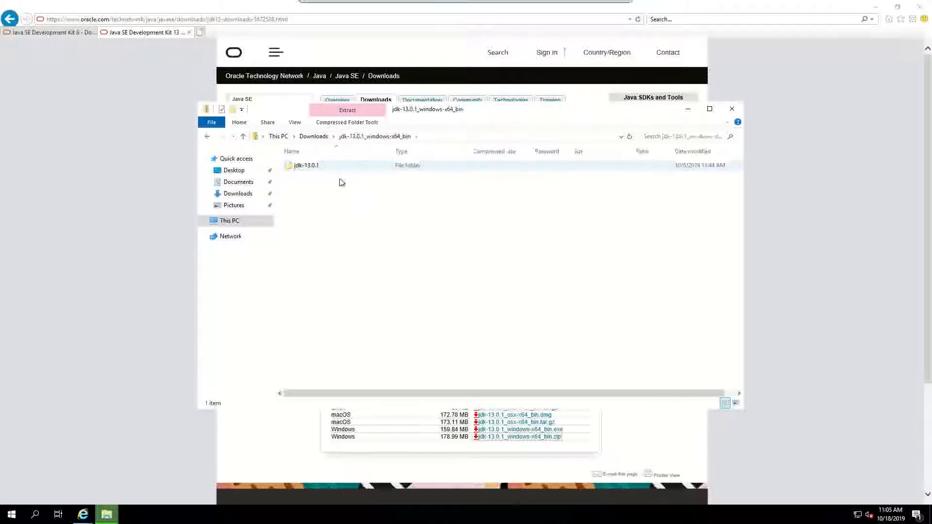
{"action": "left_click", "coordinate": [306, 172]}
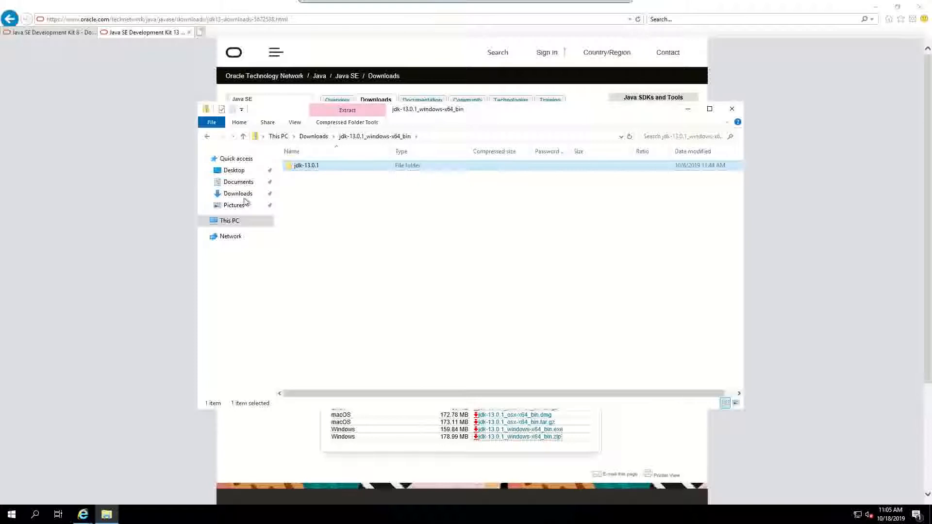
Step: Browse to C:\Program Files\Java\jdk-13.0.1 to view its bin, conf, lib and other folders
{"action": "left_click", "coordinate": [236, 222]}
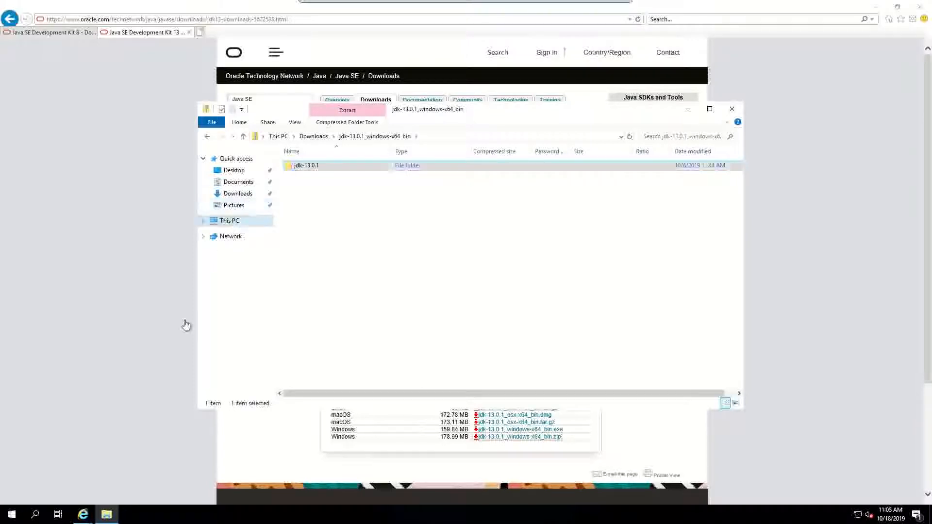
{"action": "double_click", "coordinate": [338, 265]}
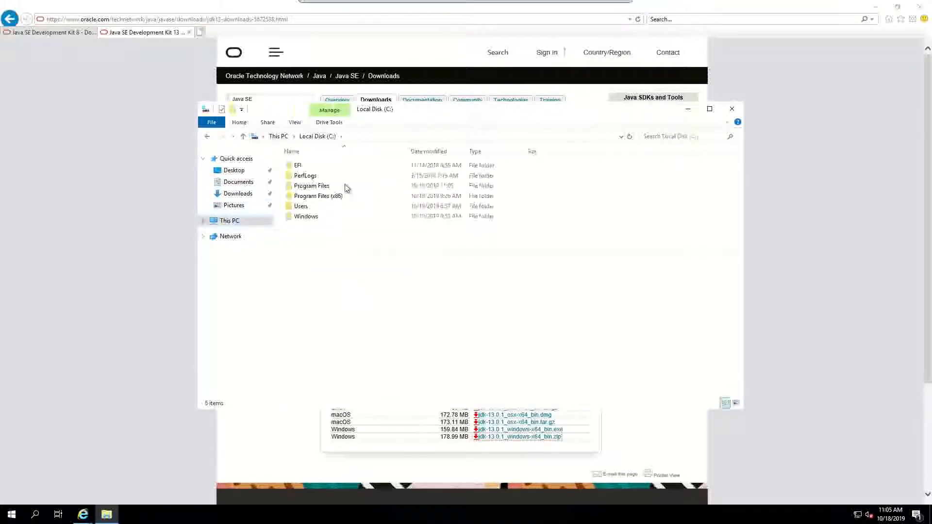
{"action": "double_click", "coordinate": [339, 186]}
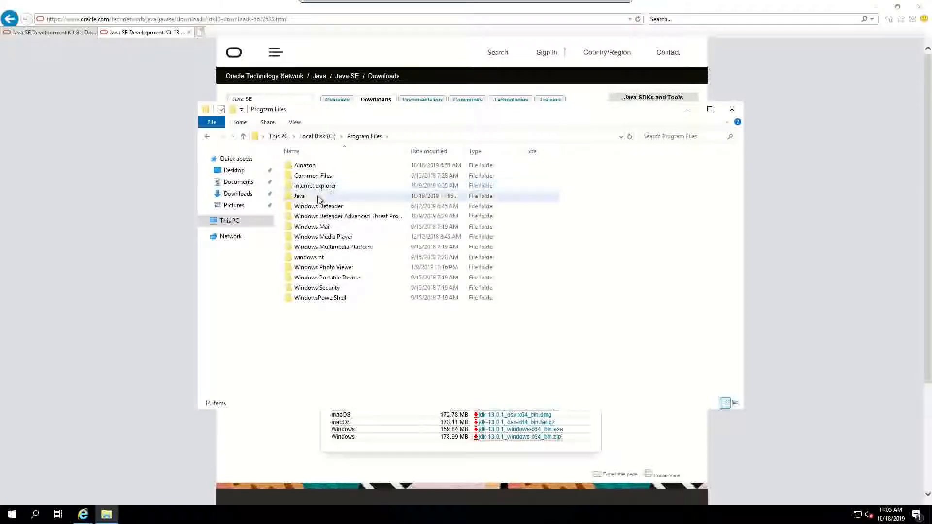
{"action": "double_click", "coordinate": [324, 196]}
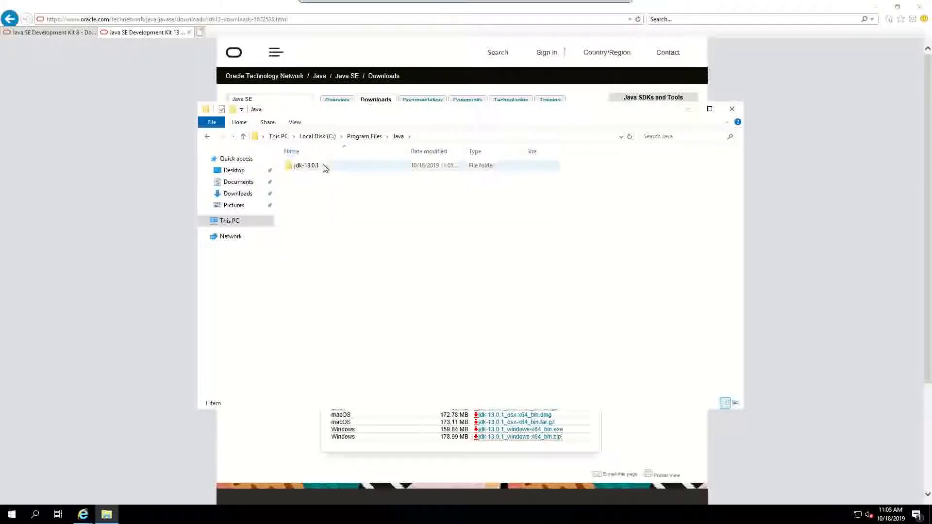
{"action": "double_click", "coordinate": [325, 167]}
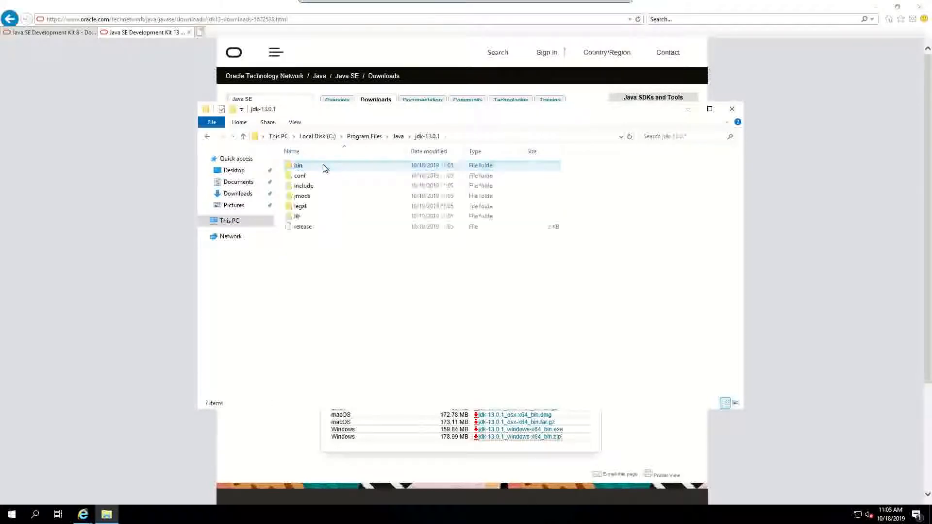
{"action": "left_click", "coordinate": [11, 514]}
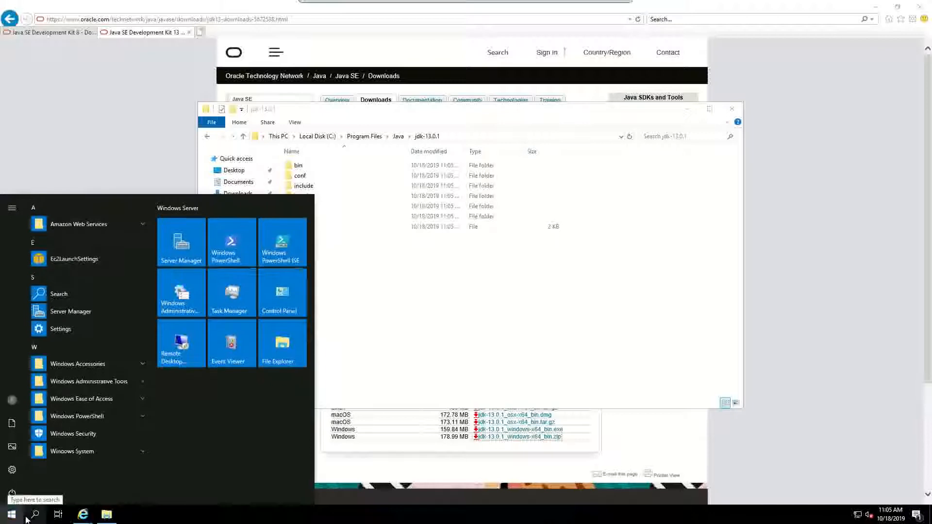
{"action": "type", "text": "cmd"}
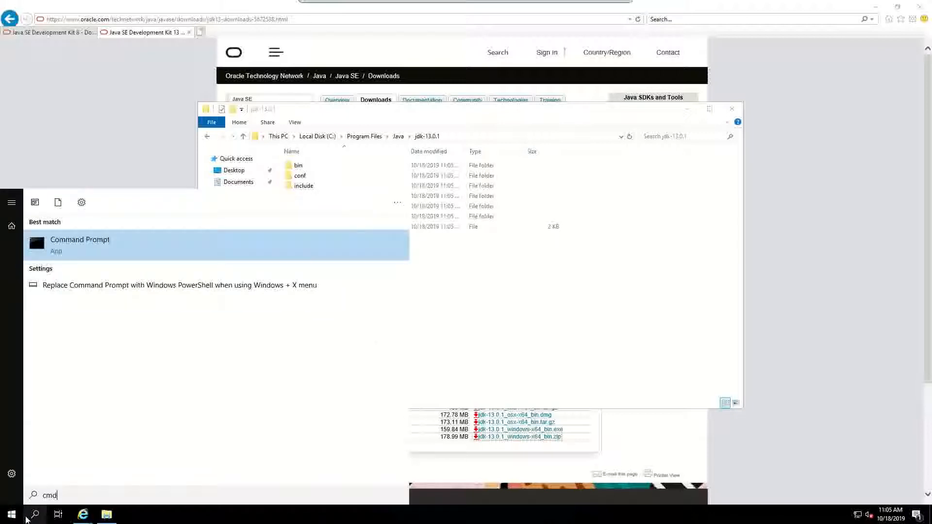
{"action": "key", "text": "Return"}
{"action": "type", "text": "java -version"}
{"action": "key", "text": "Return"}
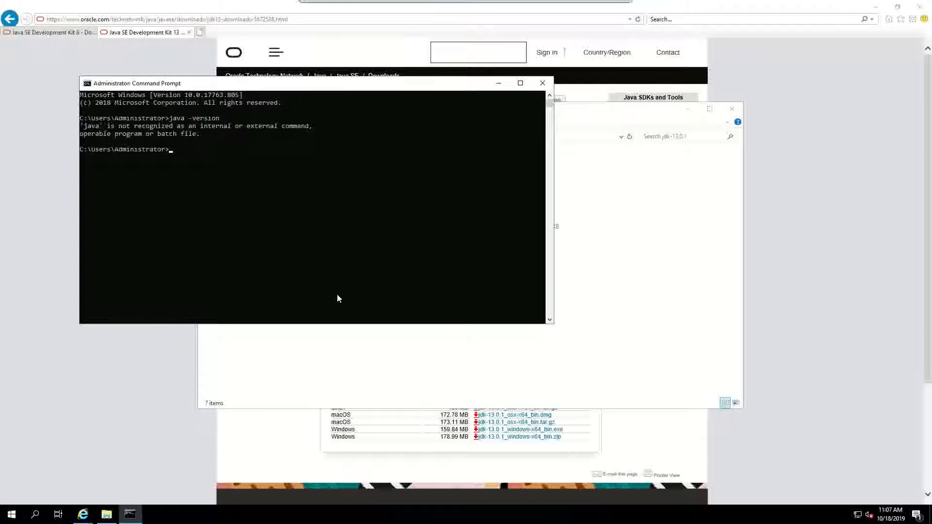
{"action": "left_click", "coordinate": [542, 84]}
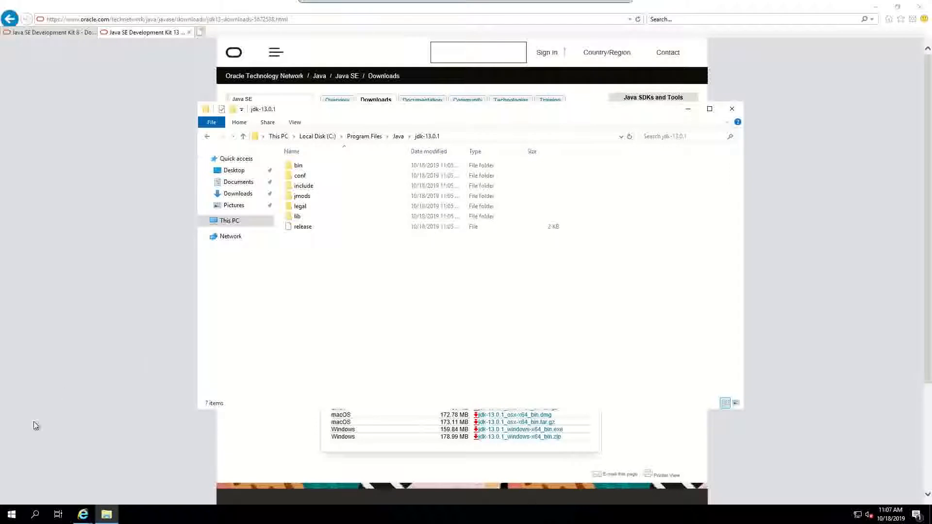
Step: Search 'environment' to reach Environment Variables and edit the system Path variable
{"action": "left_click", "coordinate": [12, 515]}
{"action": "type", "text": "environmne"}
{"action": "key", "text": "BackSpace"}
{"action": "type", "text": "ent"}
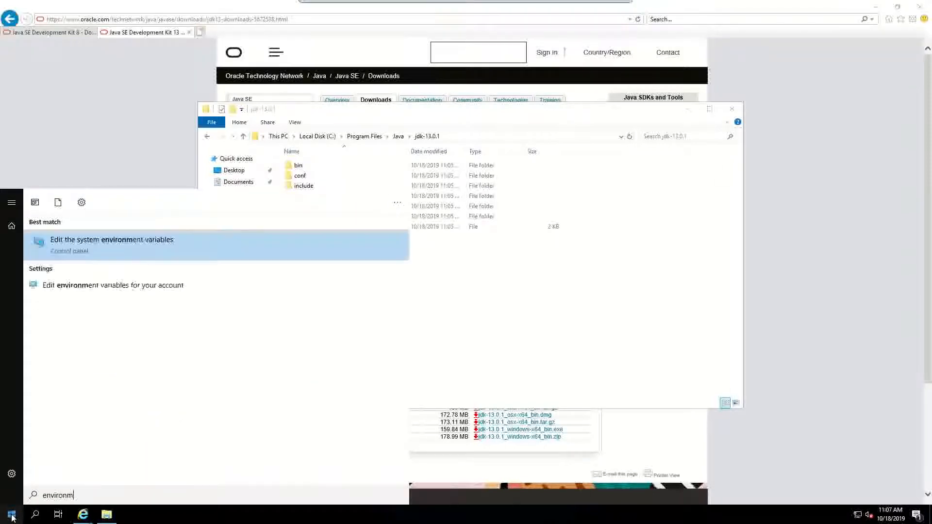
{"action": "key", "text": "Return"}
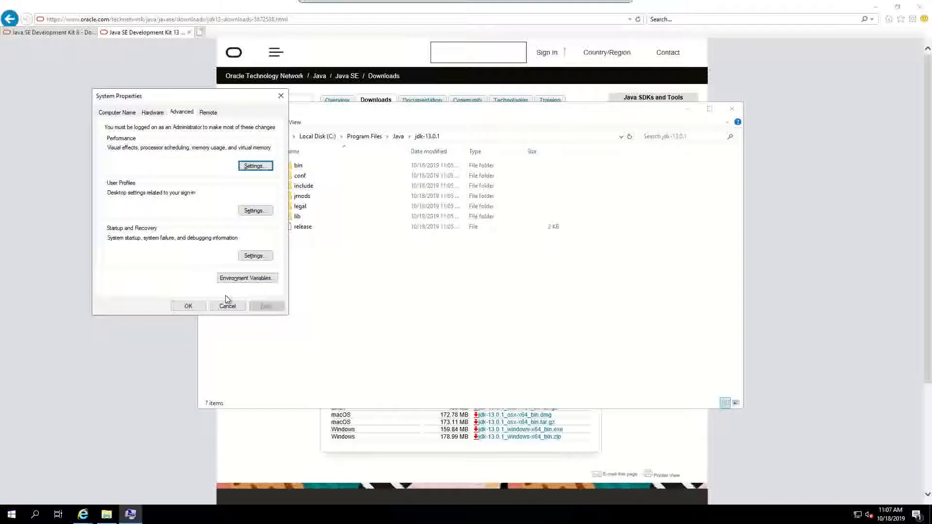
{"action": "left_click", "coordinate": [253, 279]}
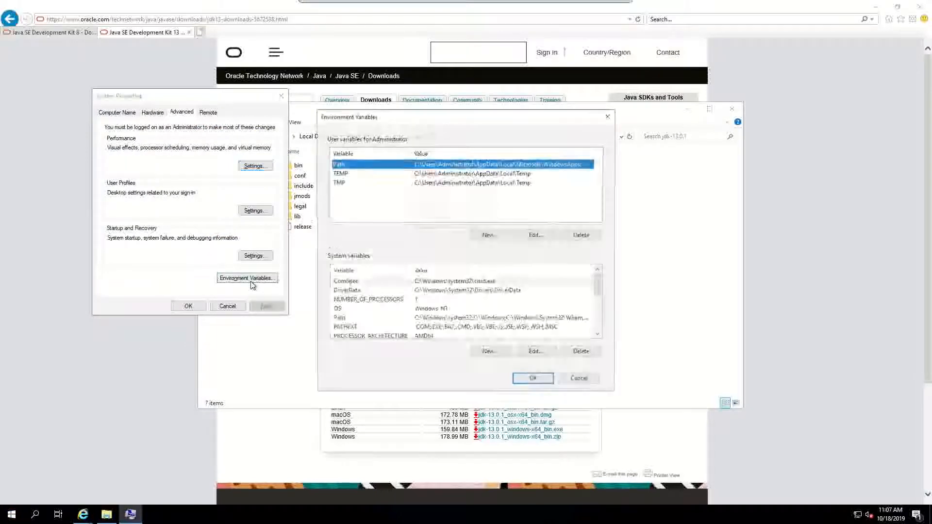
{"action": "double_click", "coordinate": [346, 319]}
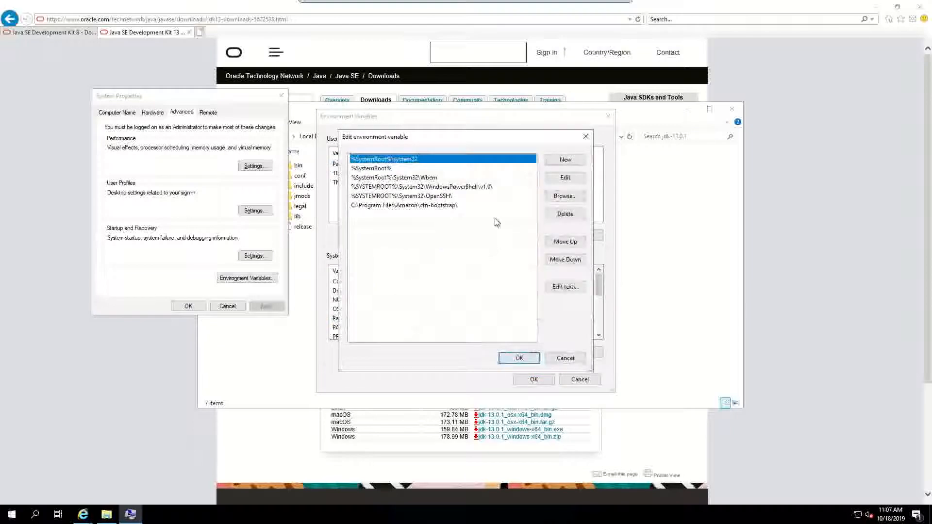
Step: Copy the full path of the jdk-13.0.1 bin folder from File Explorer
{"action": "left_click", "coordinate": [574, 161]}
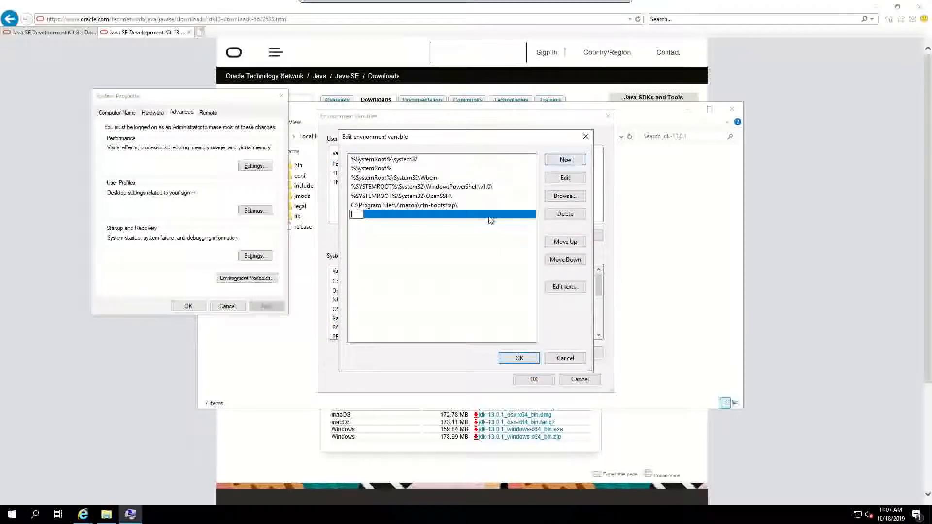
{"action": "left_click", "coordinate": [655, 217]}
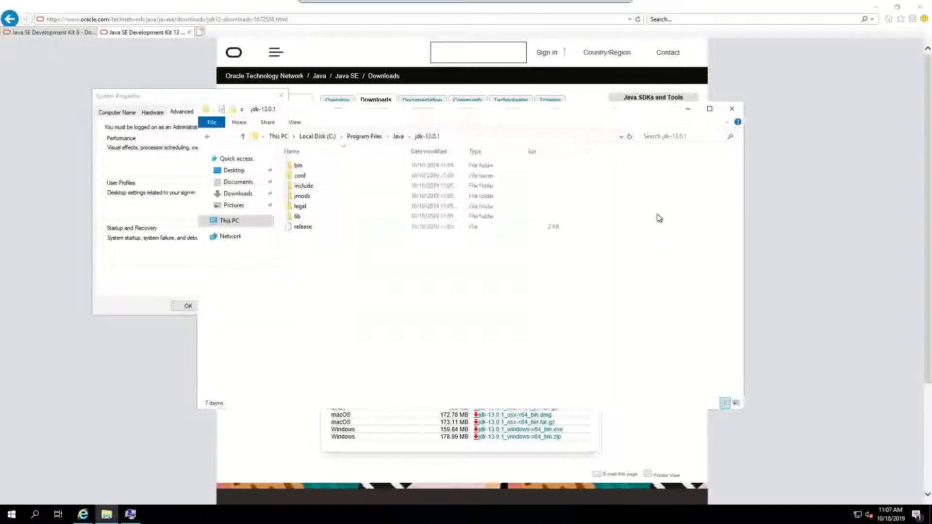
{"action": "double_click", "coordinate": [380, 166]}
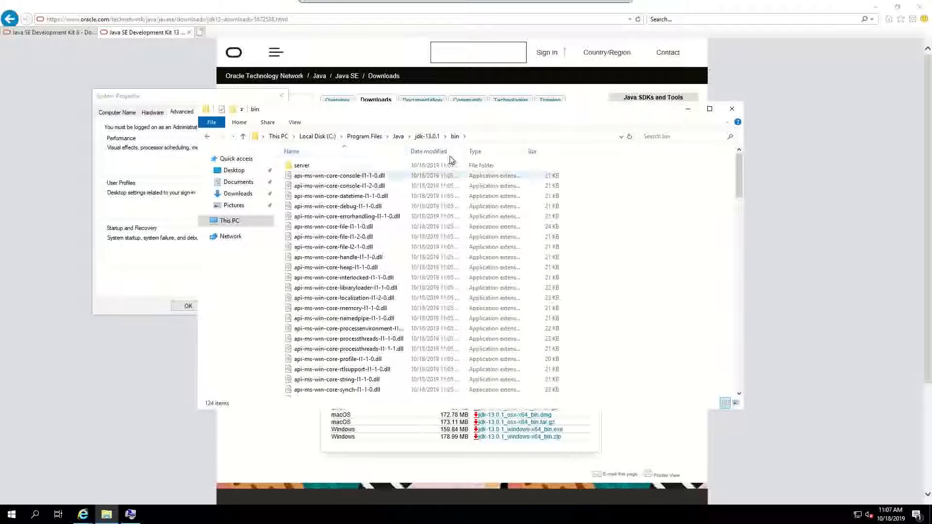
{"action": "left_click", "coordinate": [501, 137]}
{"action": "key", "text": "ctrl+c"}
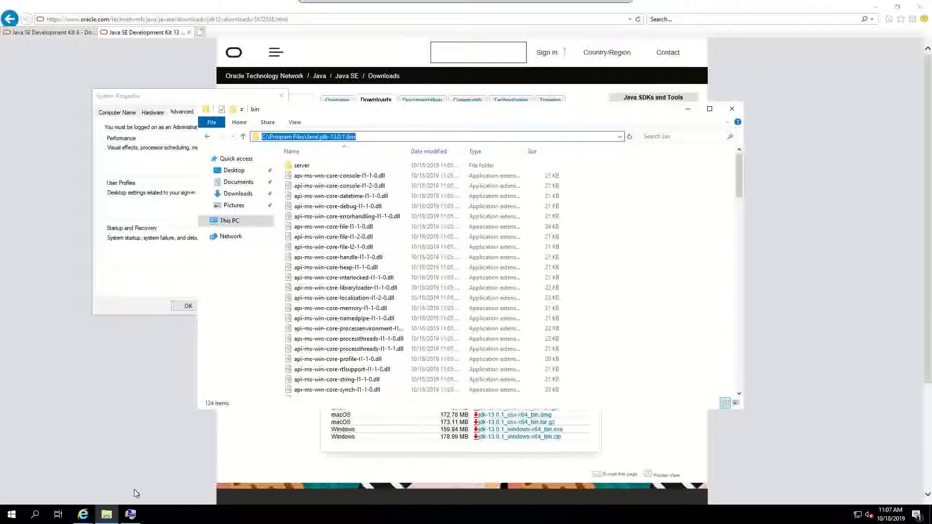
Step: Add C:\Program Files\Java\jdk-13.0.1\bin as a new Path entry and confirm both dialogs
{"action": "key", "text": "alt+Tab"}
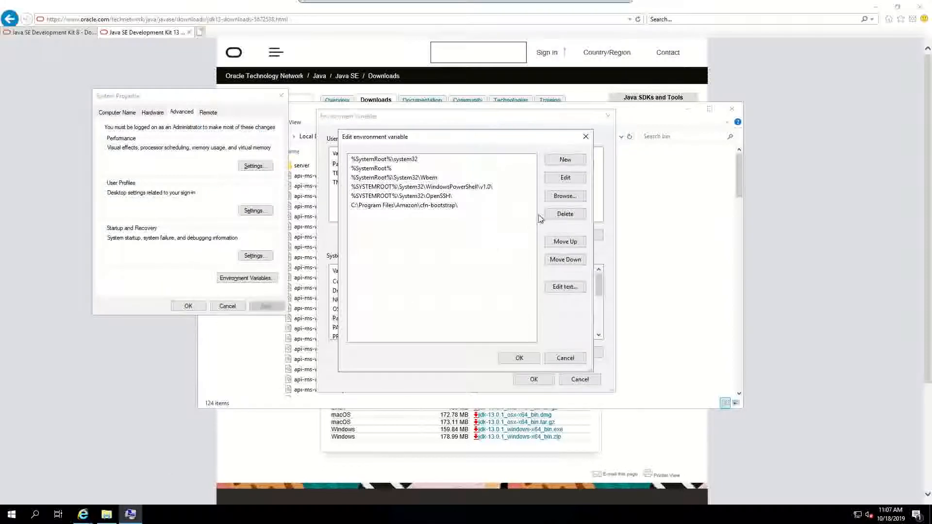
{"action": "left_click", "coordinate": [566, 160]}
{"action": "key", "text": "ctrl+v"}
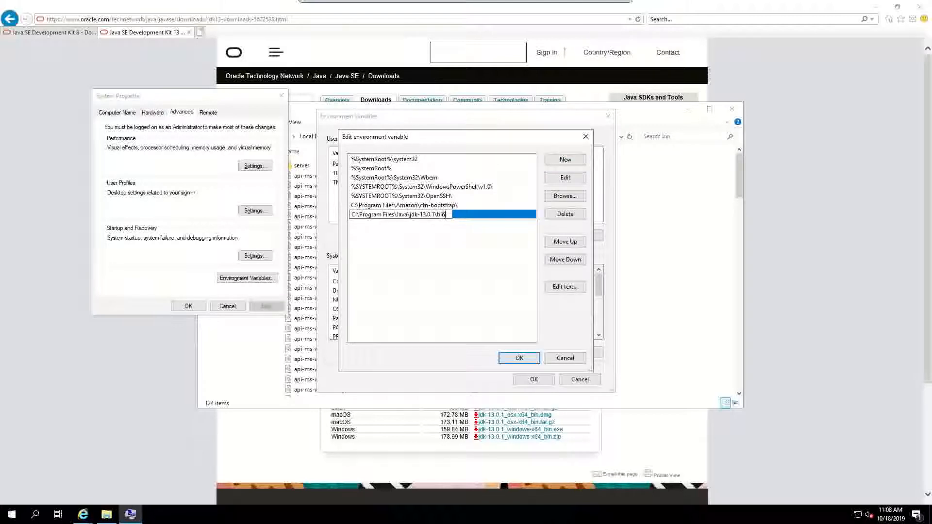
{"action": "left_click", "coordinate": [529, 362]}
{"action": "left_click", "coordinate": [533, 379]}
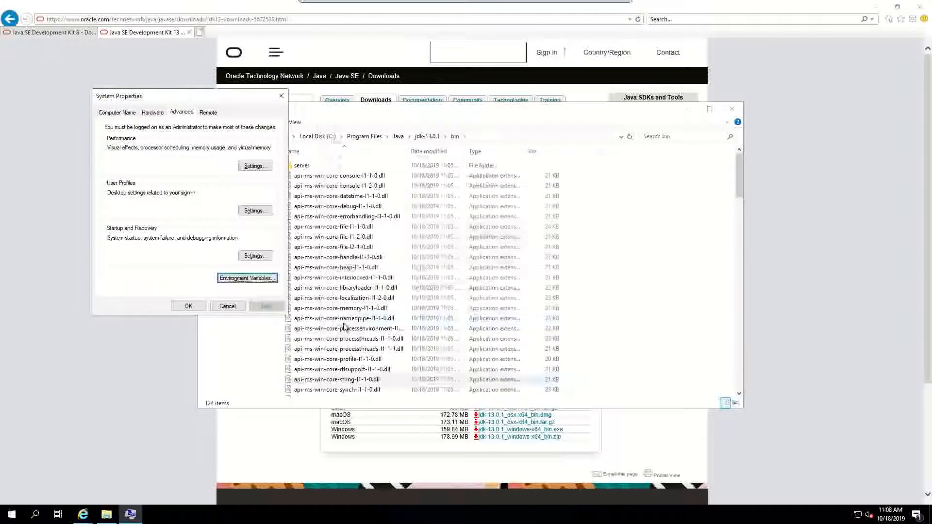
Step: Close System Properties, then run java -version in Command Prompt, confirming version 13.0.1
{"action": "left_click", "coordinate": [199, 308]}
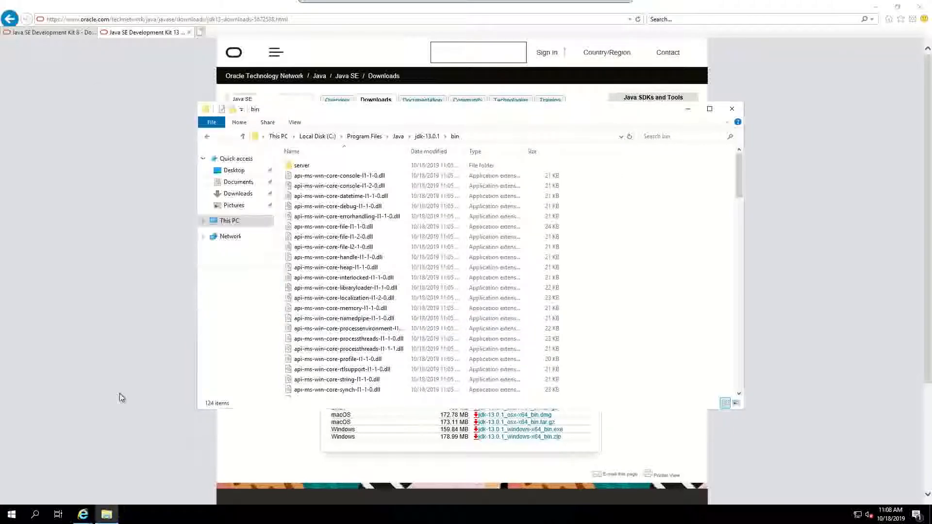
{"action": "left_click", "coordinate": [12, 515]}
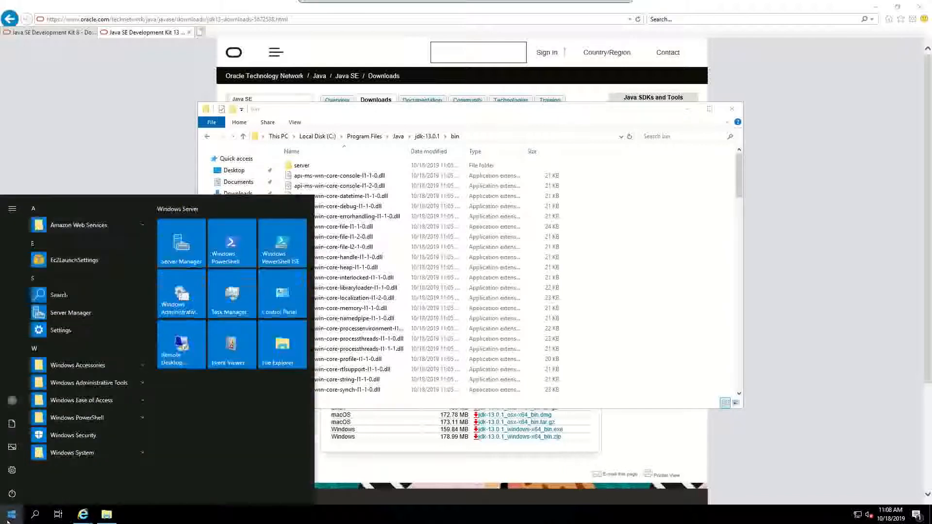
{"action": "type", "text": "cmd"}
{"action": "key", "text": "Return"}
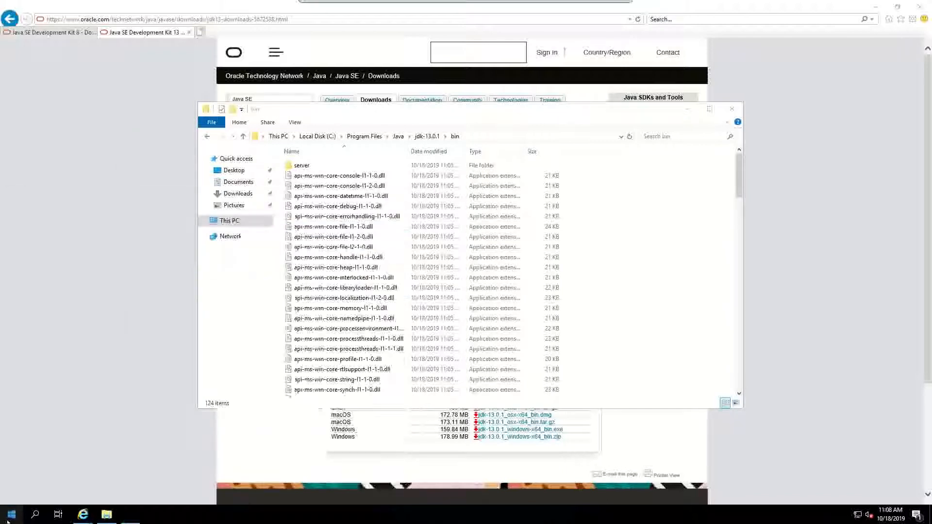
{"action": "type", "text": "ja"}
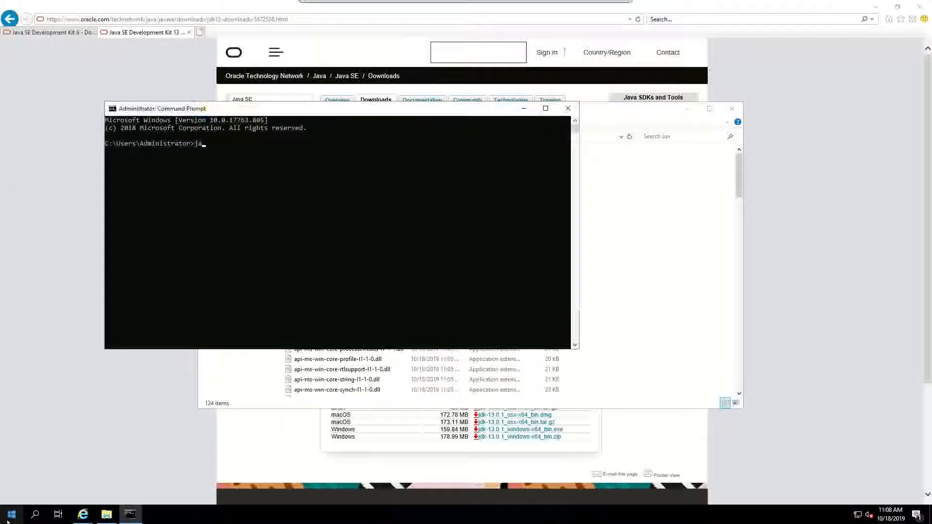
{"action": "type", "text": "va -version"}
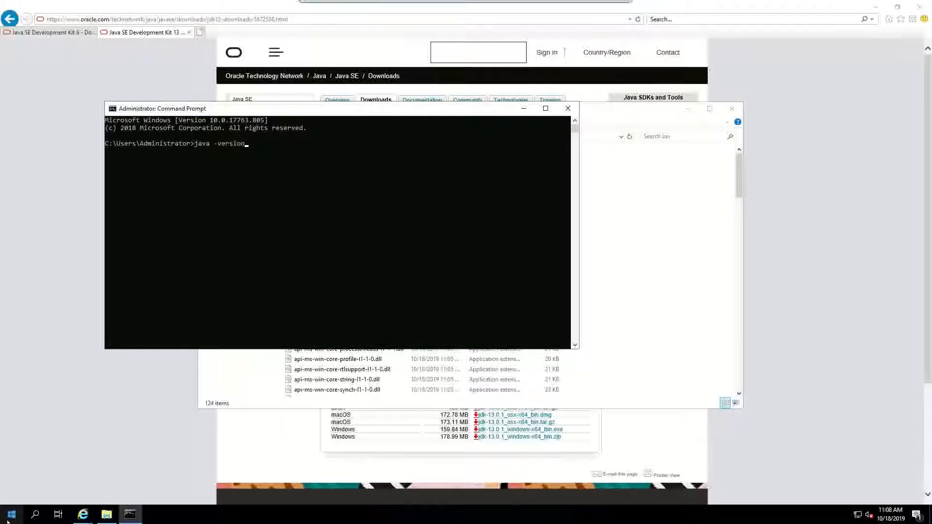
{"action": "key", "text": "Return"}
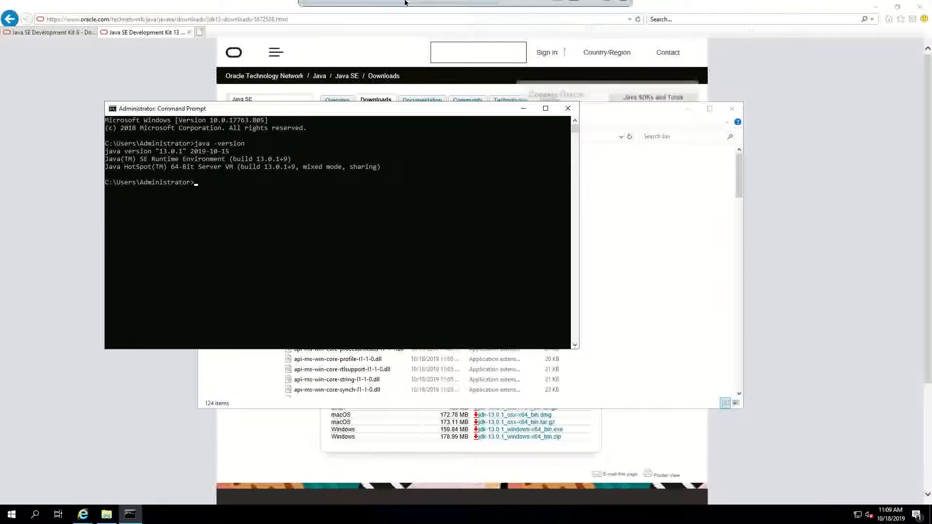
{"action": "left_click", "coordinate": [522, 11]}
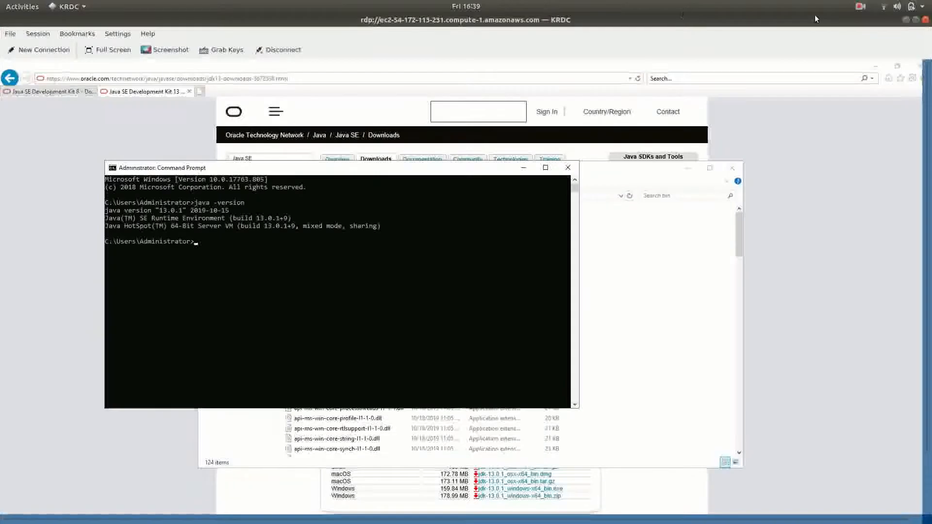